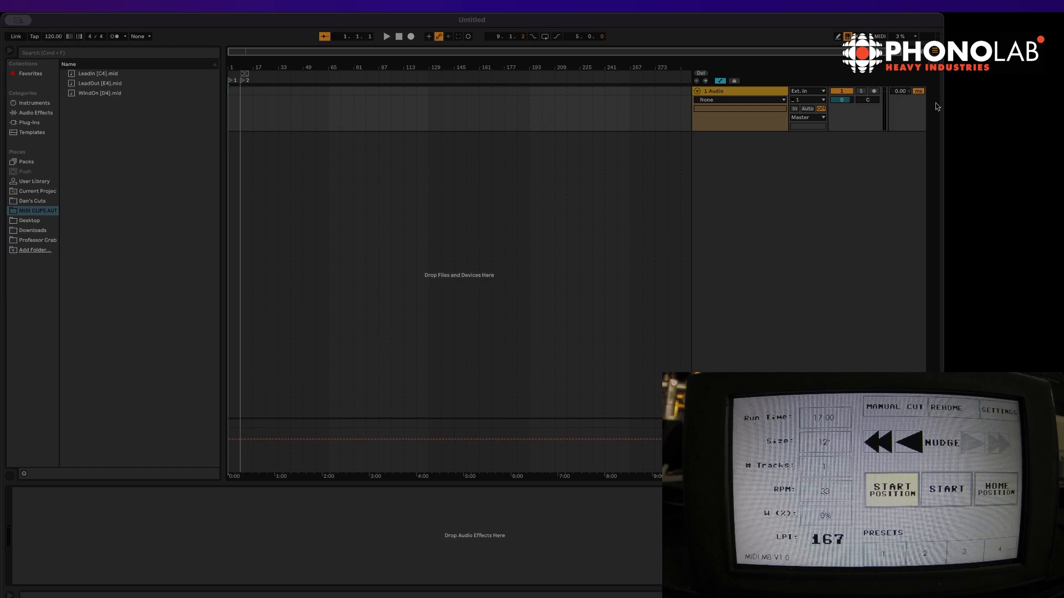
Check the Track and Remote settings of the SSL 2+ MIDI input and output ports in the preferences.
{"action": "left_click", "coordinate": [913, 42]}
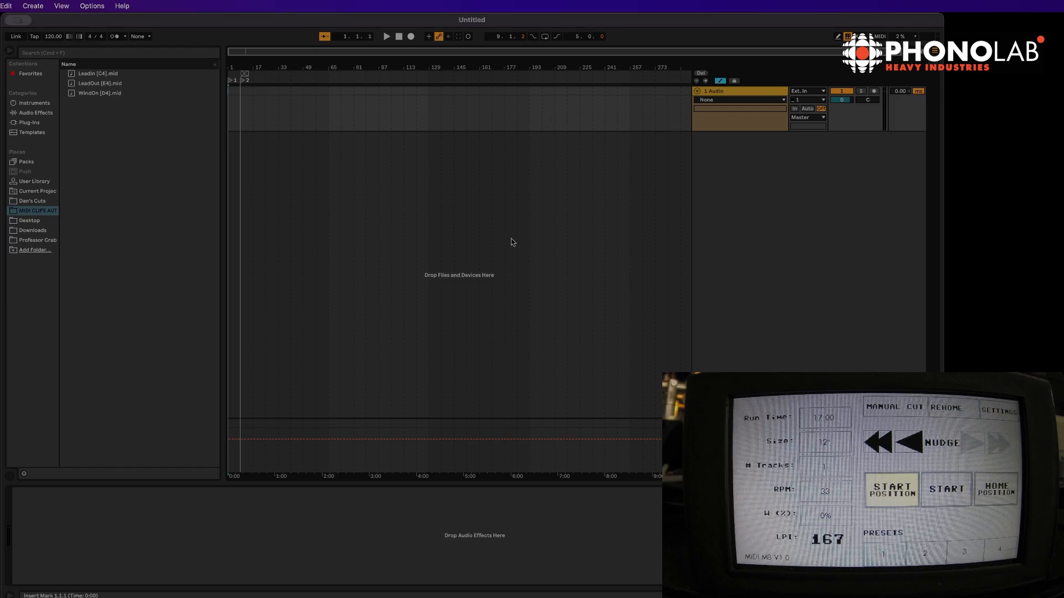
{"action": "key", "text": "super+comma"}
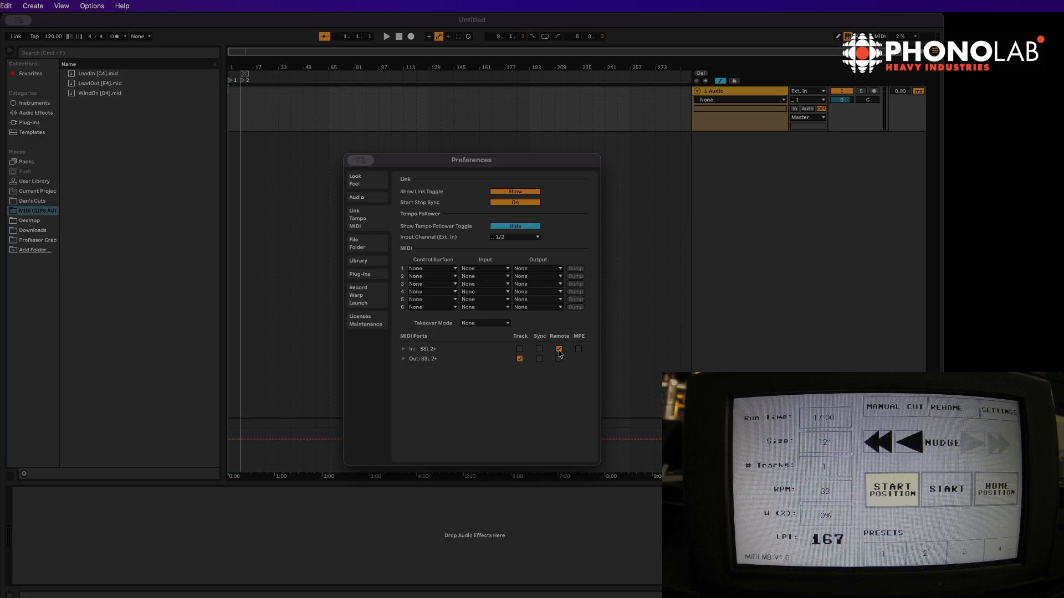
{"action": "key", "text": "Escape"}
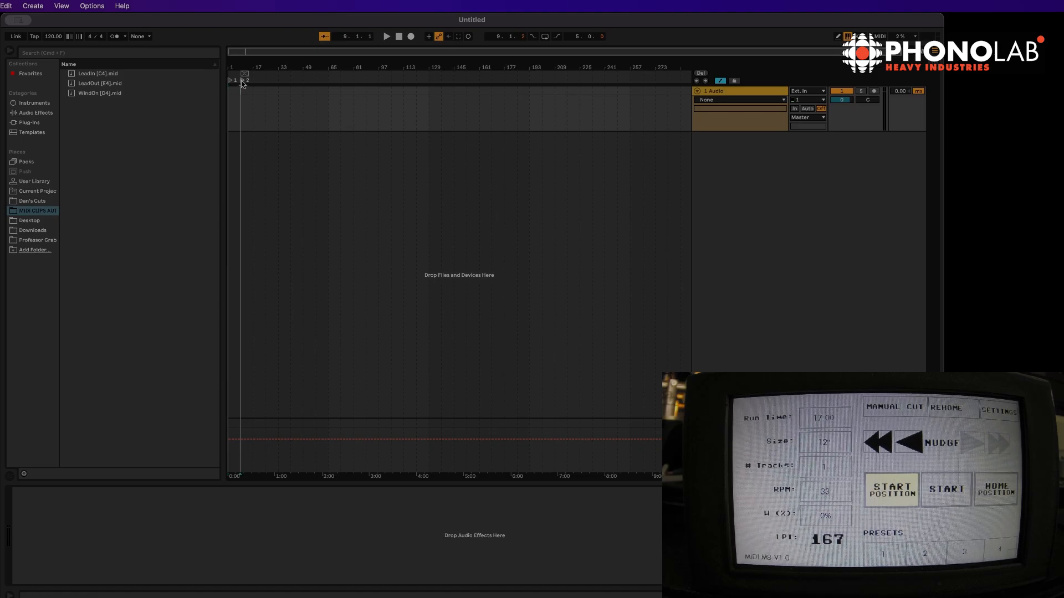
Delete the two existing locators and add a locator named "Start Of Cut" near the beginning of the timeline.
{"action": "key", "text": "Delete"}
{"action": "key", "text": "Delete"}
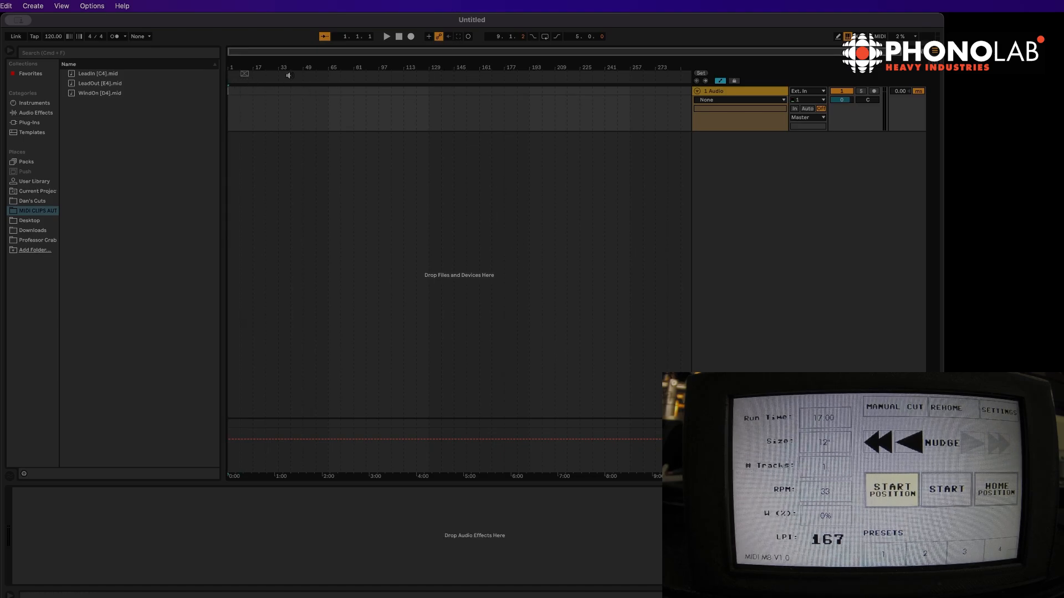
{"action": "right_click", "coordinate": [230, 81]}
{"action": "left_click", "coordinate": [256, 107]}
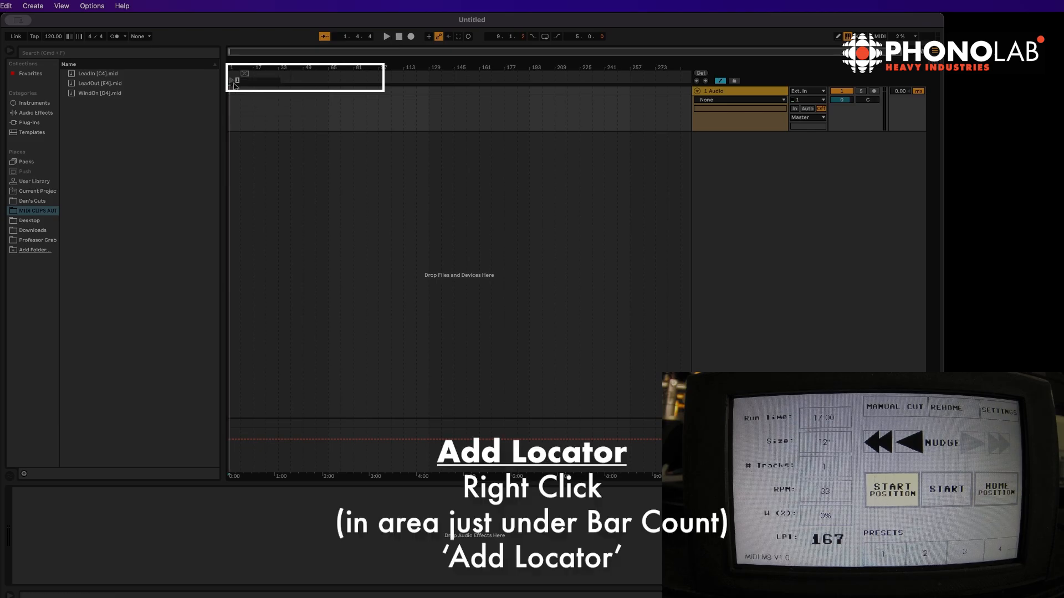
{"action": "type", "text": "Start Of Cut"}
{"action": "key", "text": "Return"}
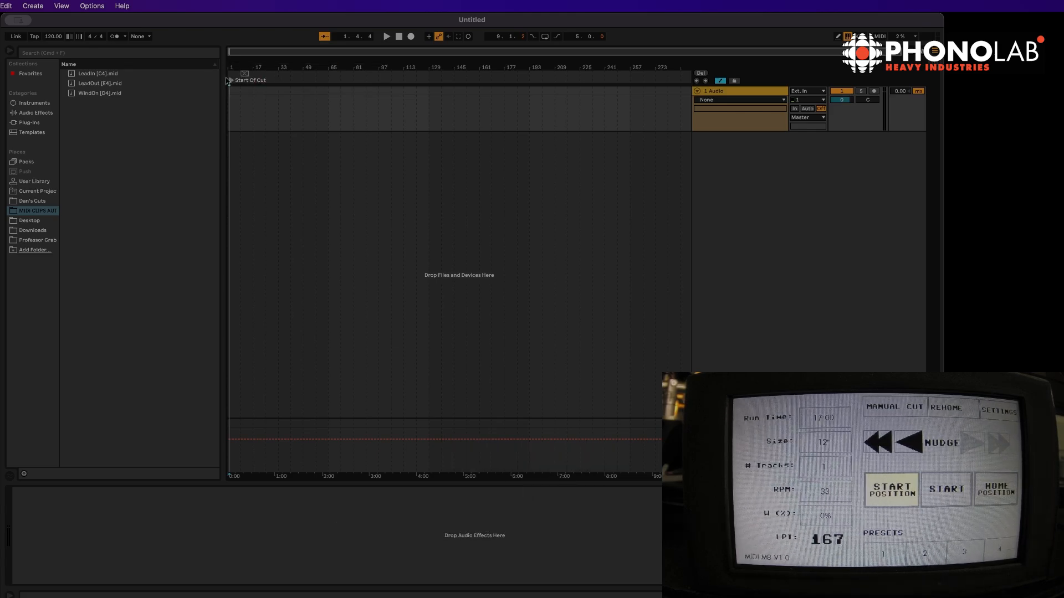
Move the "Start Of Cut" locator exactly to bar 1 and return the playhead to 1.1.1.
{"action": "left_click_drag", "start_coordinate": [227, 62], "coordinate": [227, 116]}
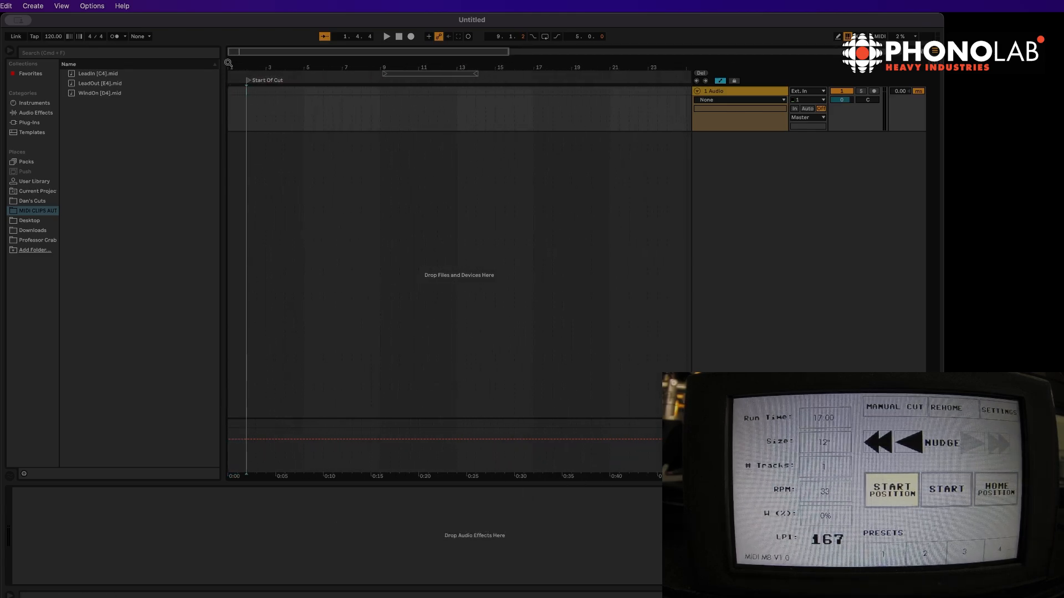
{"action": "left_click_drag", "start_coordinate": [247, 82], "coordinate": [229, 82]}
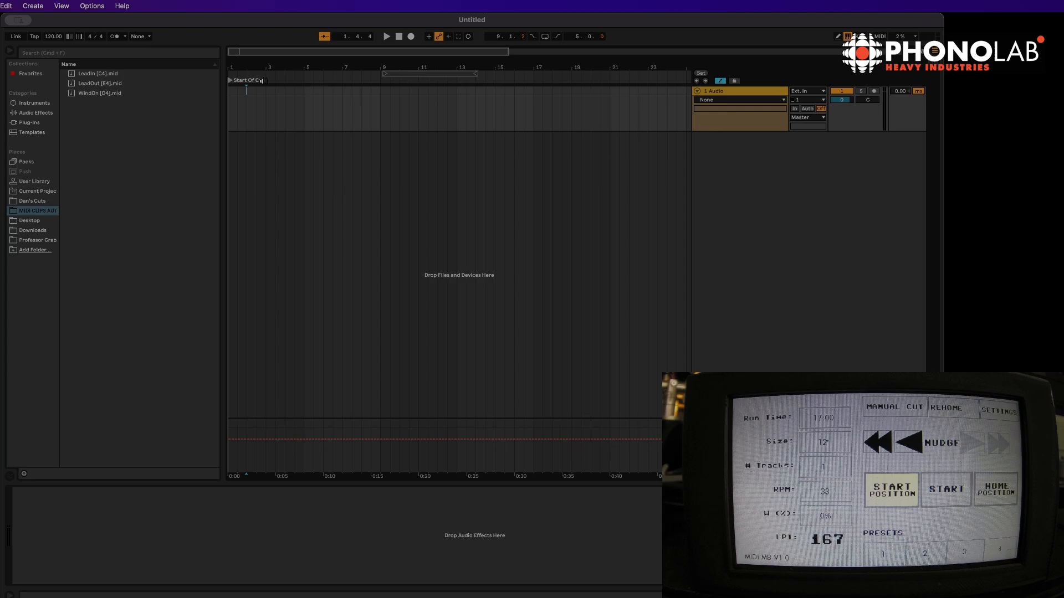
{"action": "left_click_drag", "start_coordinate": [308, 66], "coordinate": [447, 45]}
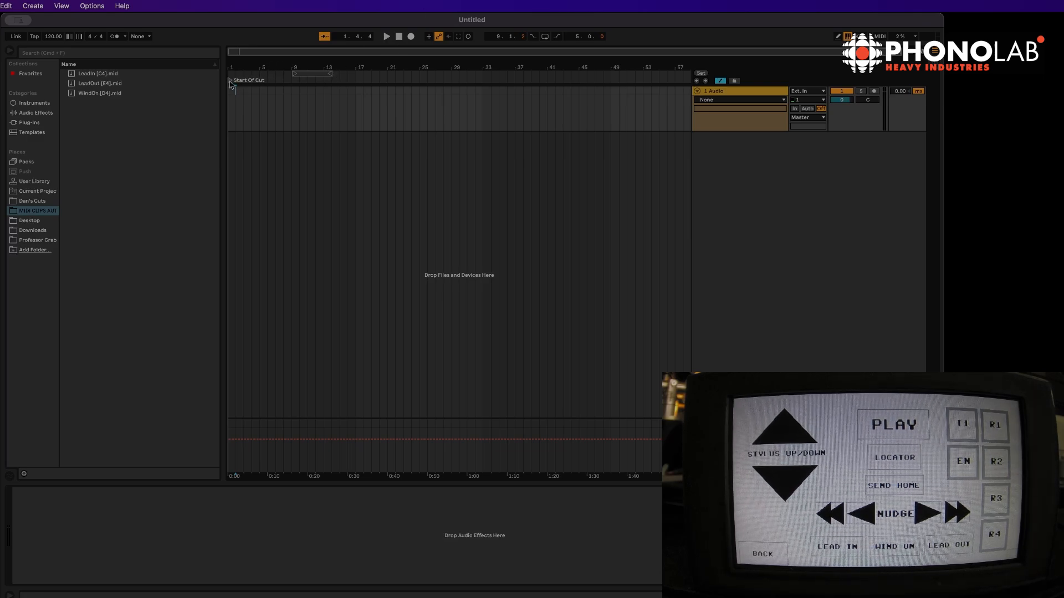
{"action": "left_click", "coordinate": [400, 37]}
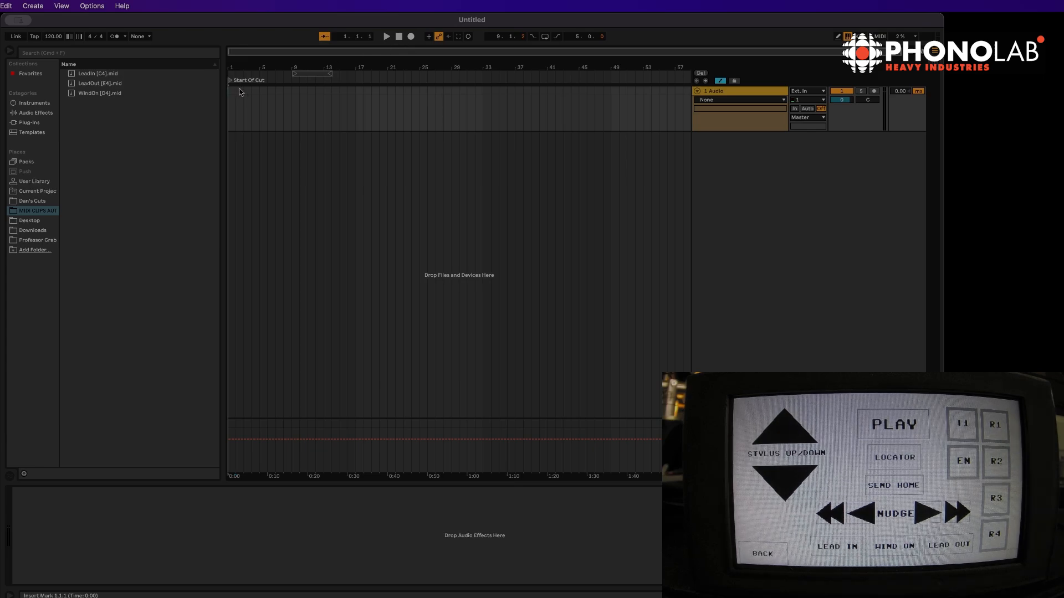
MIDI-map transport Start to note C2, Stop to D2 and the "Start Of Cut" locator to E2, all on channel 1.
{"action": "key", "text": "super+m"}
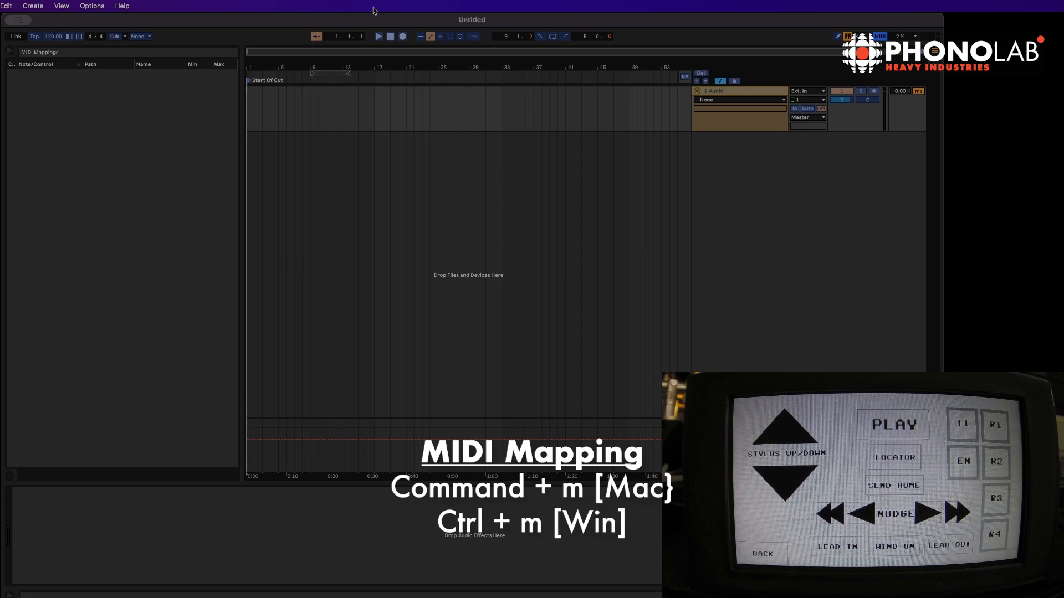
{"action": "left_click", "coordinate": [379, 37]}
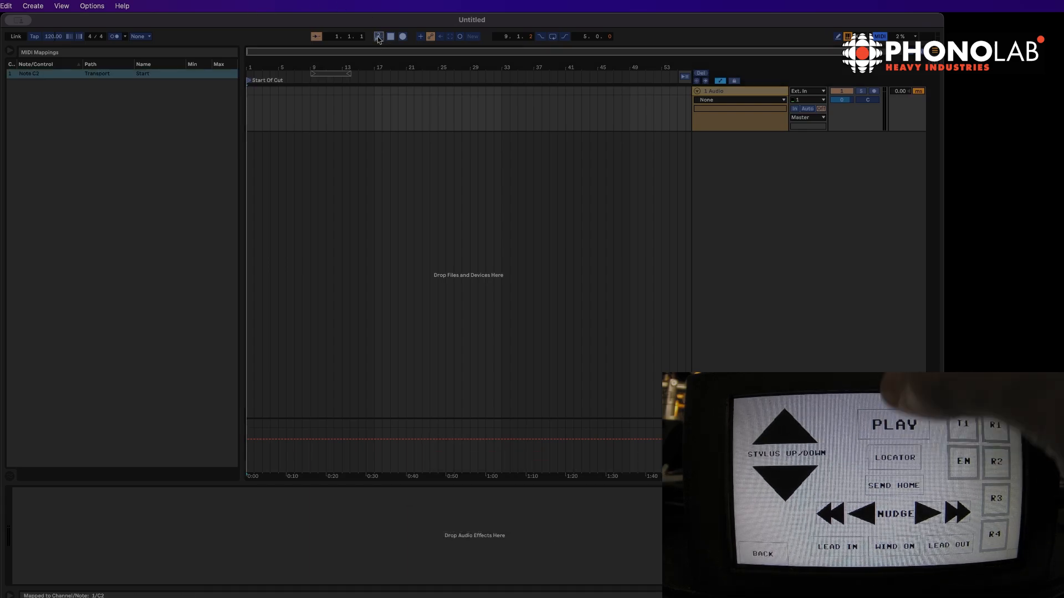
{"action": "left_click", "coordinate": [391, 37]}
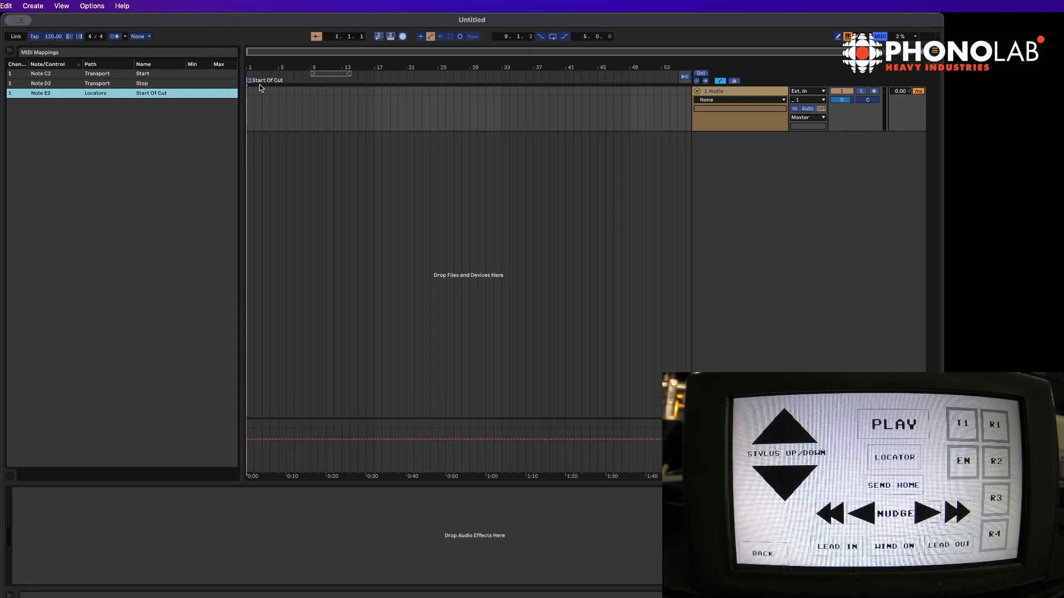
{"action": "key", "text": "super+m"}
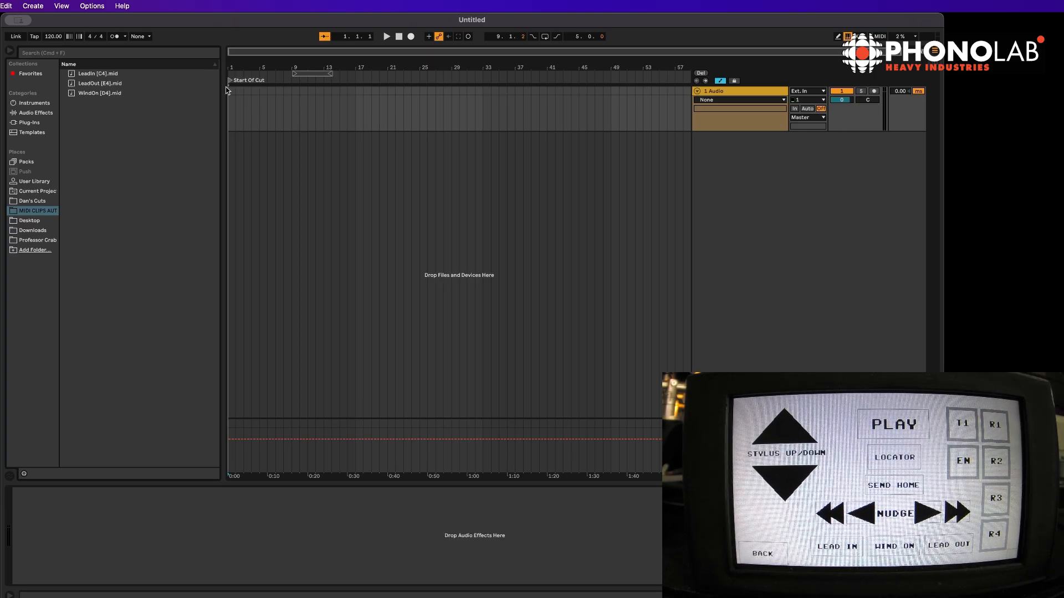
Rename the audio track to "Audio Files".
{"action": "left_click", "coordinate": [728, 93]}
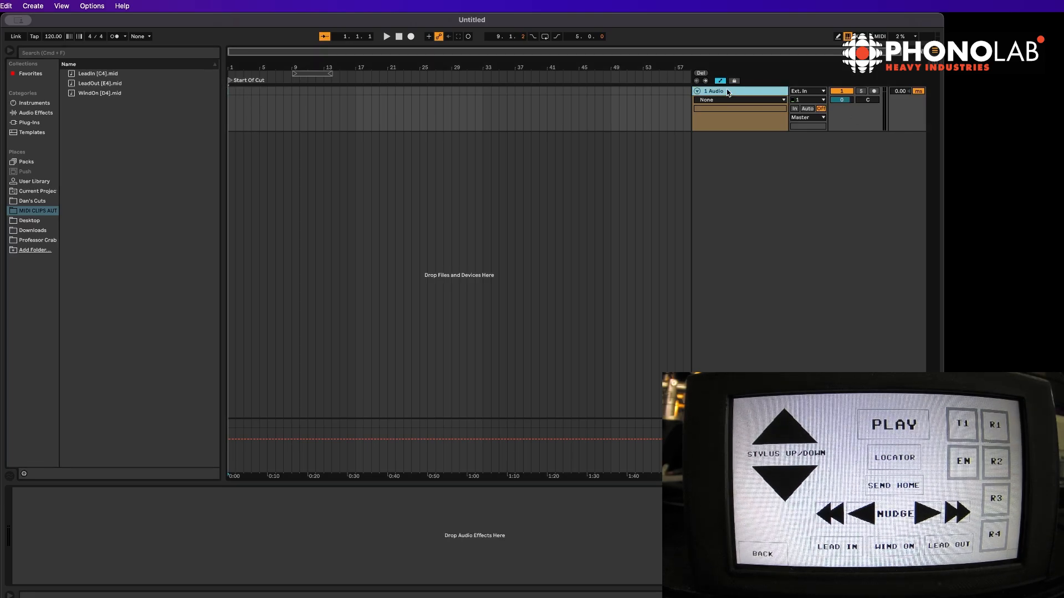
{"action": "key", "text": "super+r"}
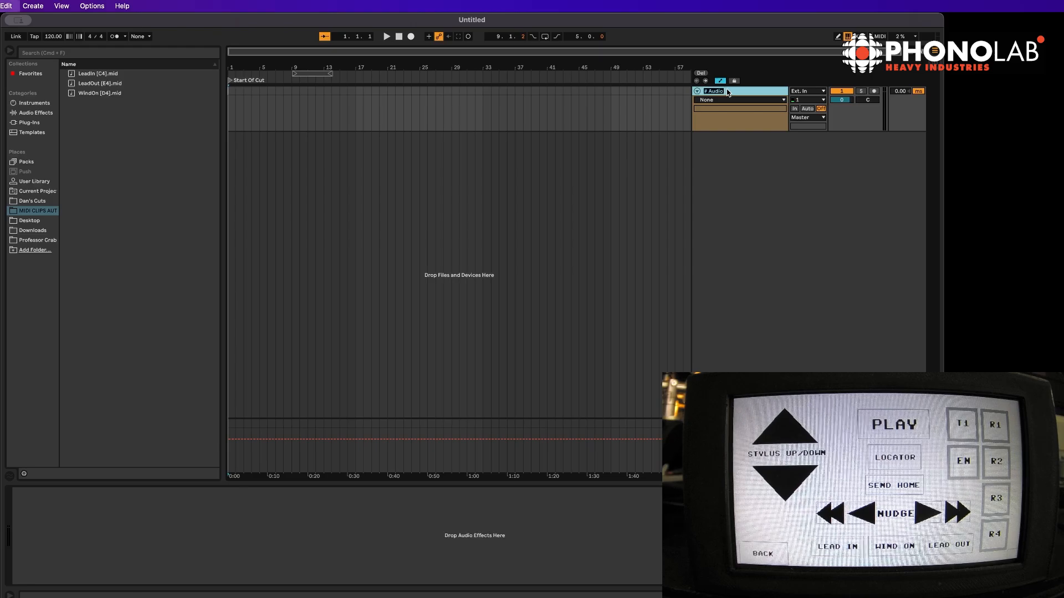
{"action": "type", "text": "A"}
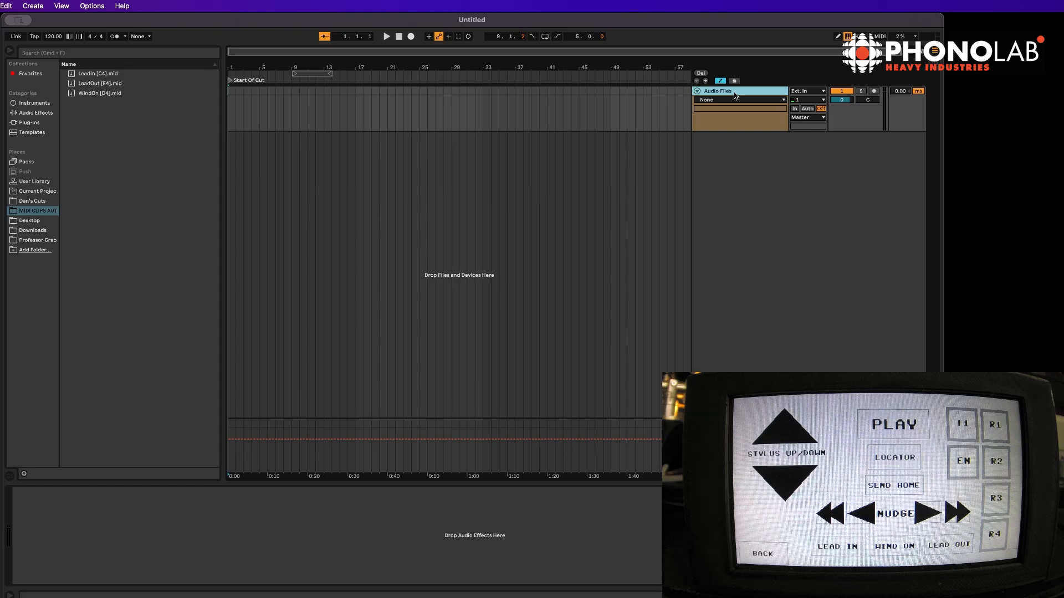
Create a MIDI track below the Audio Files track and name it "Automation".
{"action": "key", "text": "super+shift+t"}
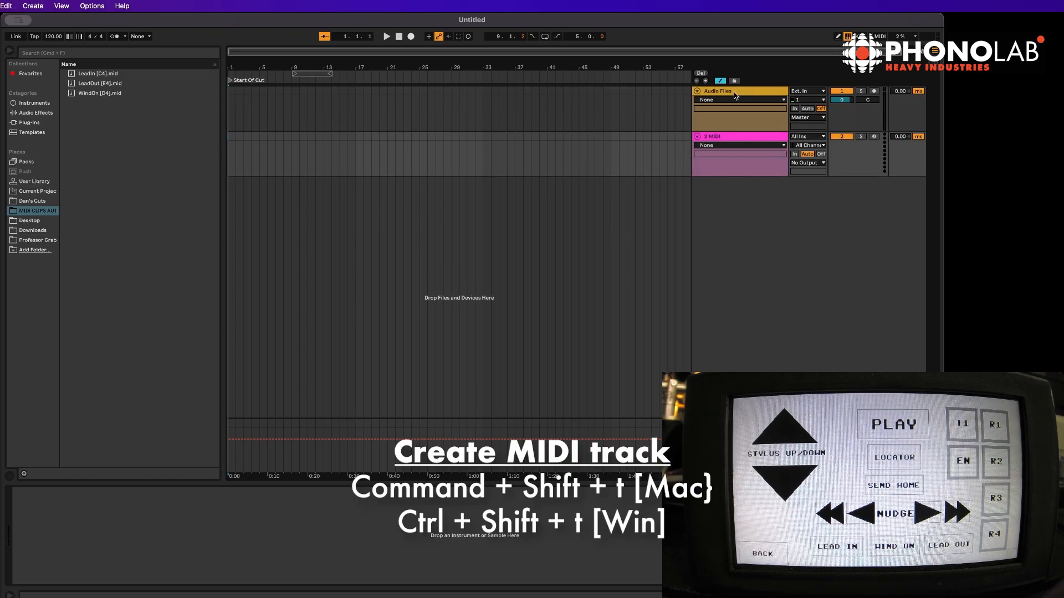
{"action": "left_click", "coordinate": [751, 138]}
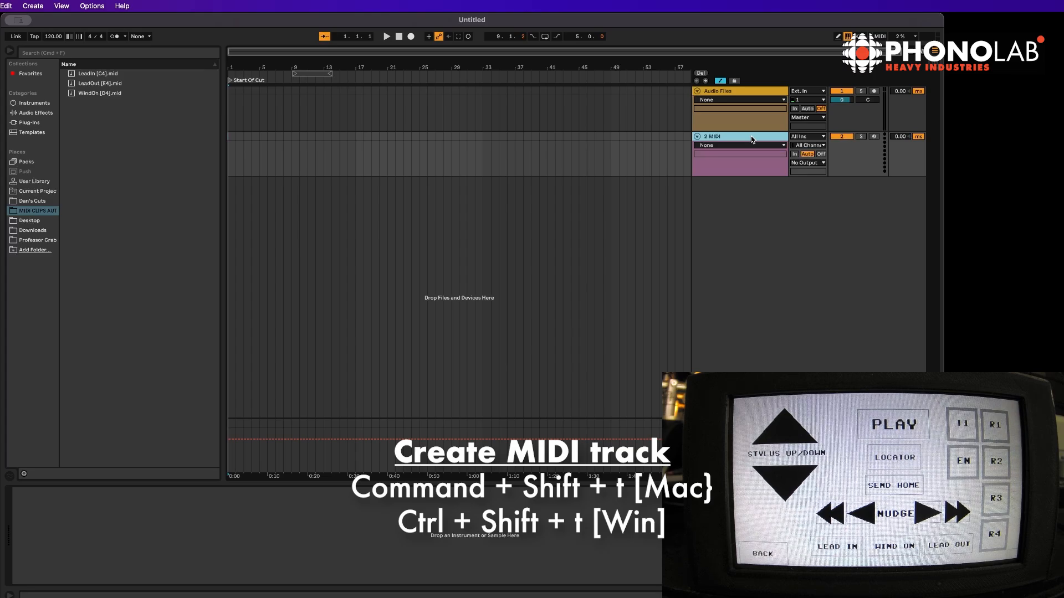
{"action": "key", "text": "super+r"}
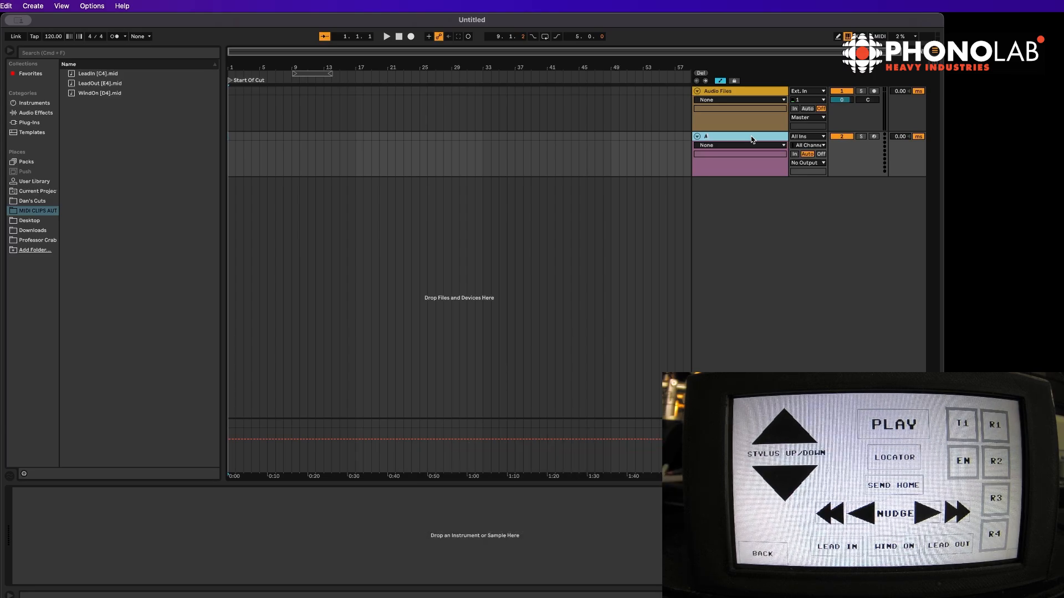
{"action": "type", "text": "Aut"}
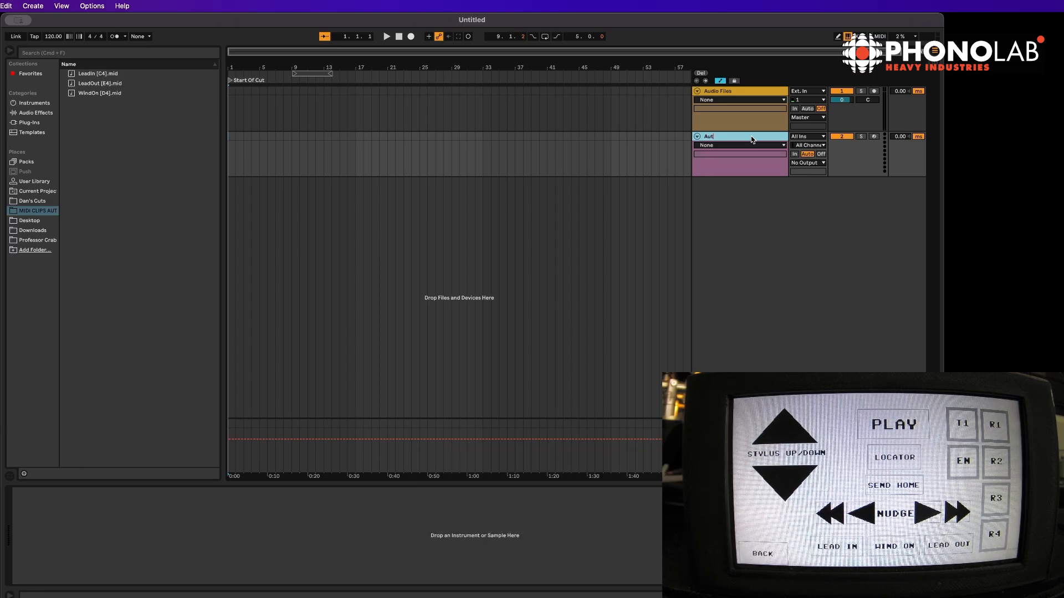
{"action": "type", "text": "moation"}
{"action": "key", "text": "Return"}
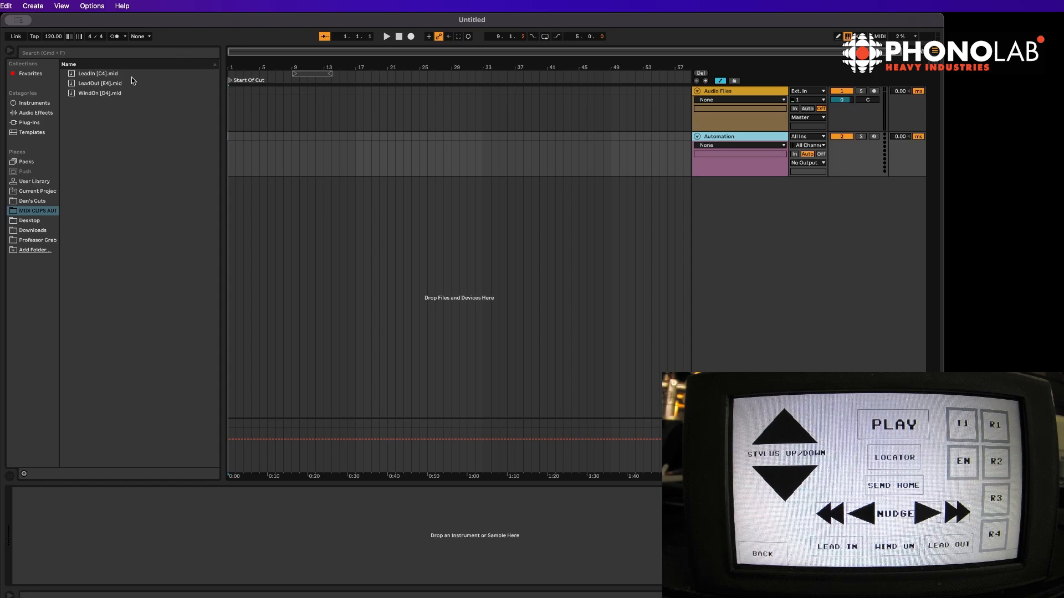
Add an External Instrument to the Automation track and route its MIDI to SSL 2+.
{"action": "left_click", "coordinate": [35, 104]}
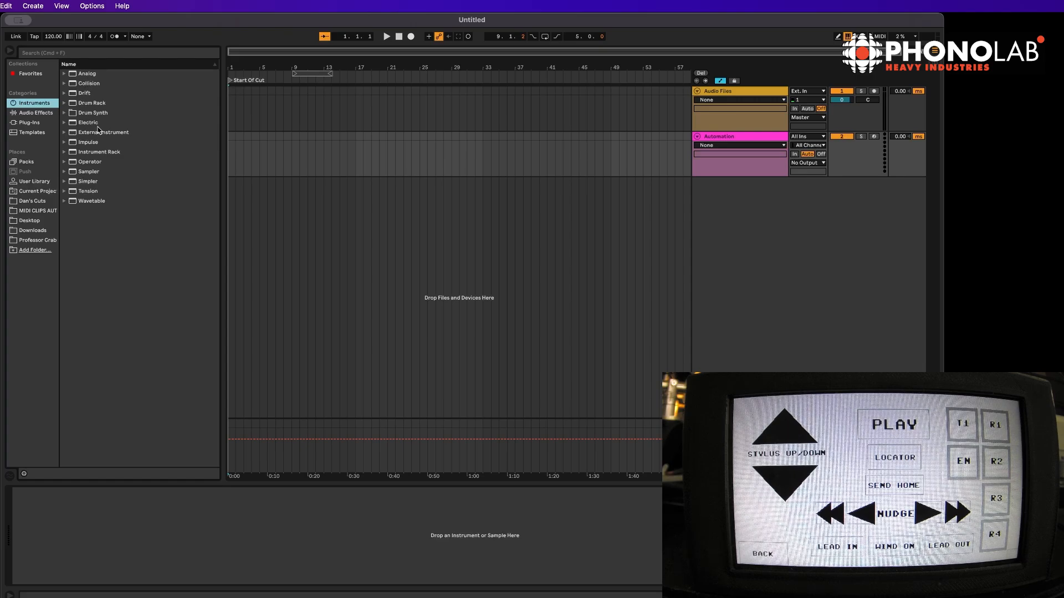
{"action": "left_click", "coordinate": [100, 133]}
{"action": "left_click_drag", "start_coordinate": [100, 136], "coordinate": [237, 562]}
{"action": "left_click", "coordinate": [64, 508]}
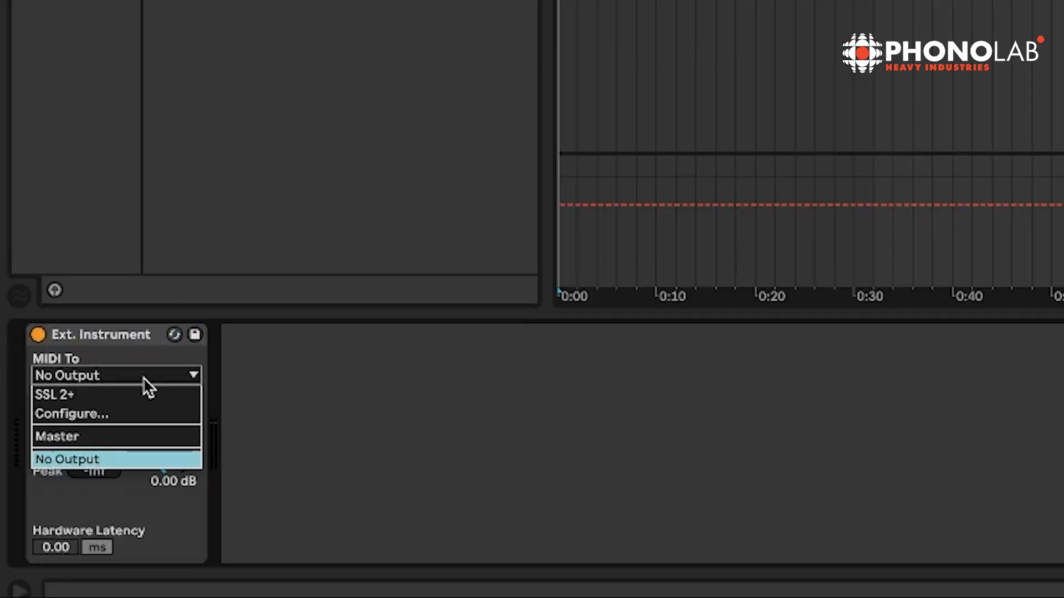
{"action": "left_click", "coordinate": [57, 514]}
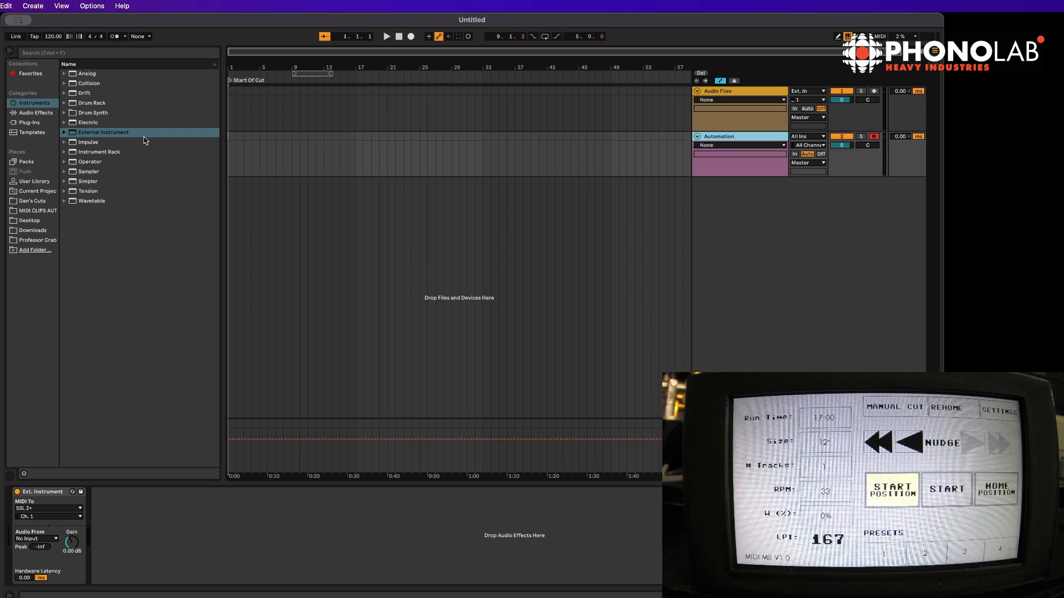
Place LeadIn [C4].mid from the MIDI CLIPS AUTOMATION folder at the start of the Automation track.
{"action": "left_click", "coordinate": [35, 211]}
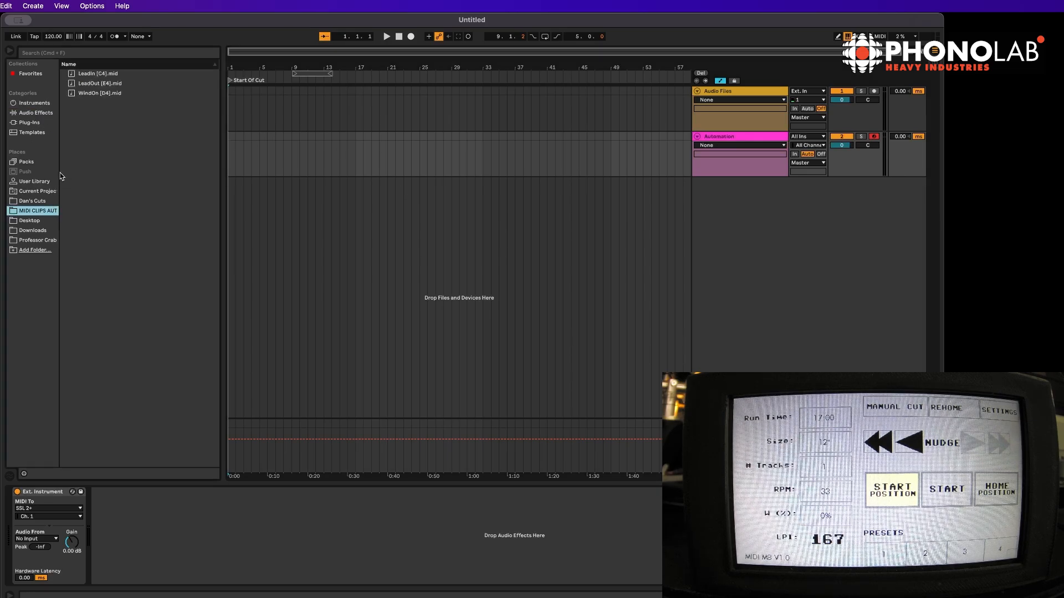
{"action": "left_click_drag", "start_coordinate": [59, 173], "coordinate": [91, 172]}
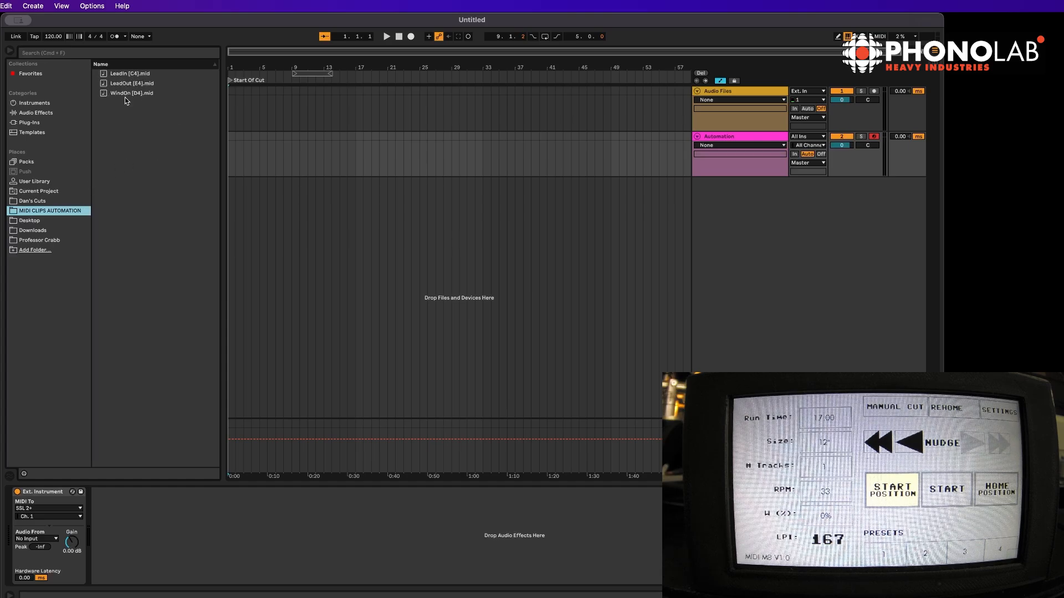
{"action": "left_click_drag", "start_coordinate": [122, 76], "coordinate": [244, 149]}
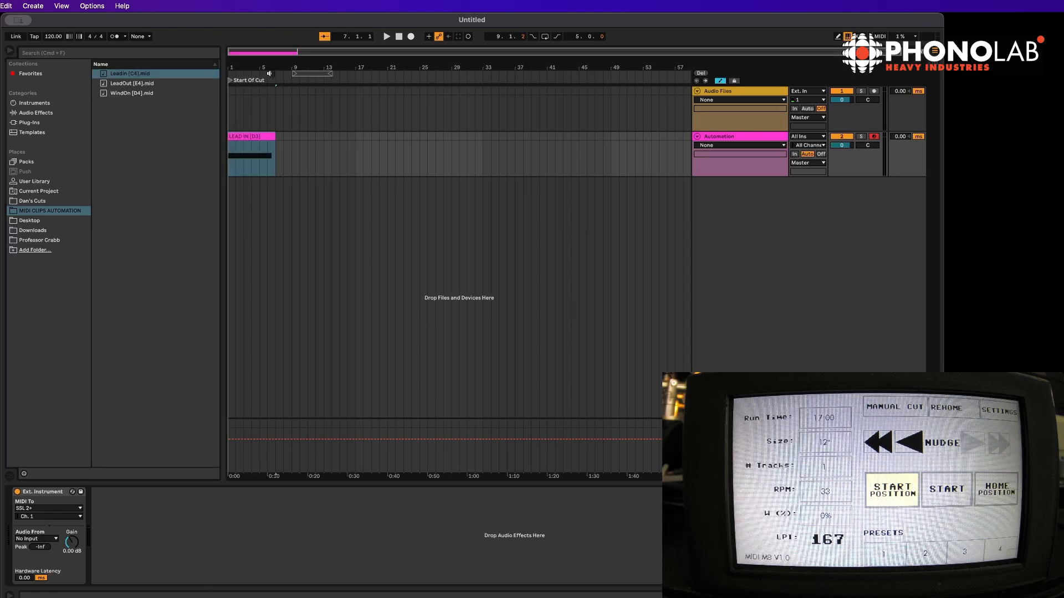
Turn off looping for the lead-in clip and trim its end to 6.3.1, where its note stops.
{"action": "left_click_drag", "start_coordinate": [248, 67], "coordinate": [318, 111]}
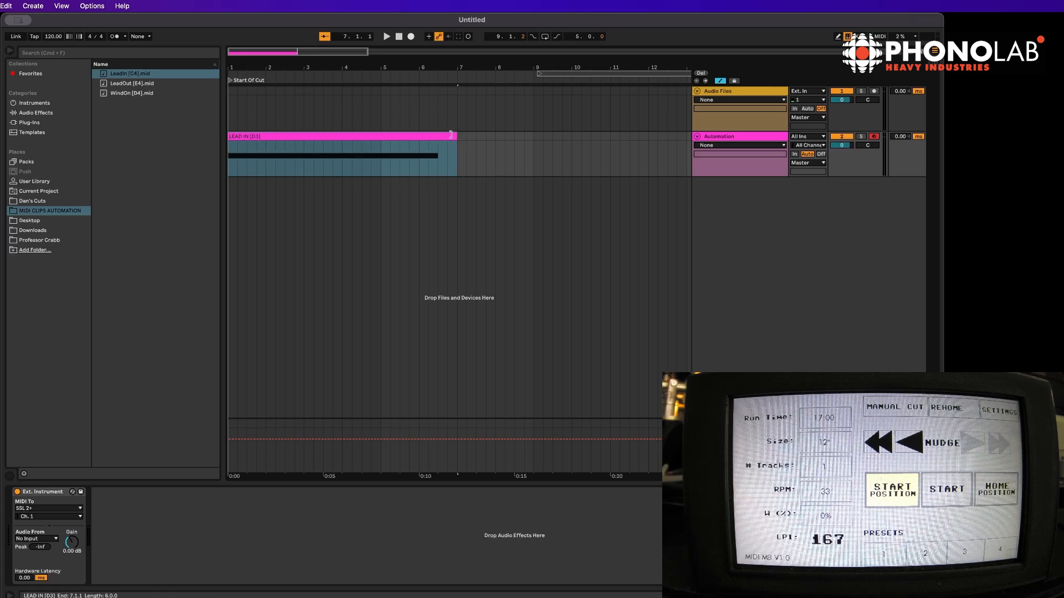
{"action": "mouse_move", "coordinate": [457, 134]}
{"action": "left_mouse_down"}
{"action": "mouse_move", "coordinate": [333, 134]}
{"action": "mouse_move", "coordinate": [476, 134]}
{"action": "left_mouse_up"}
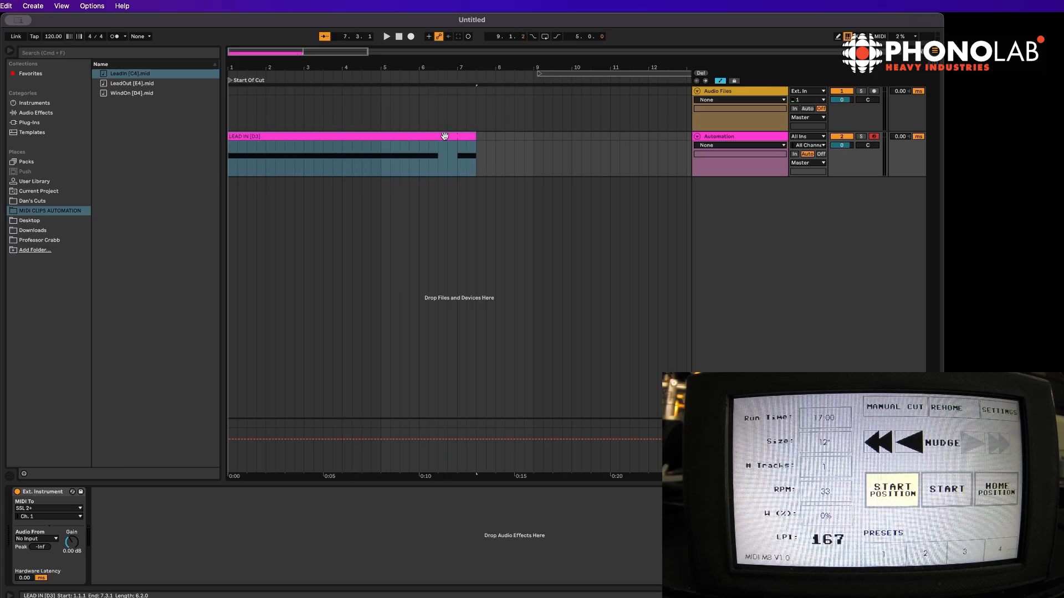
{"action": "left_click", "coordinate": [438, 136]}
{"action": "left_click", "coordinate": [69, 530]}
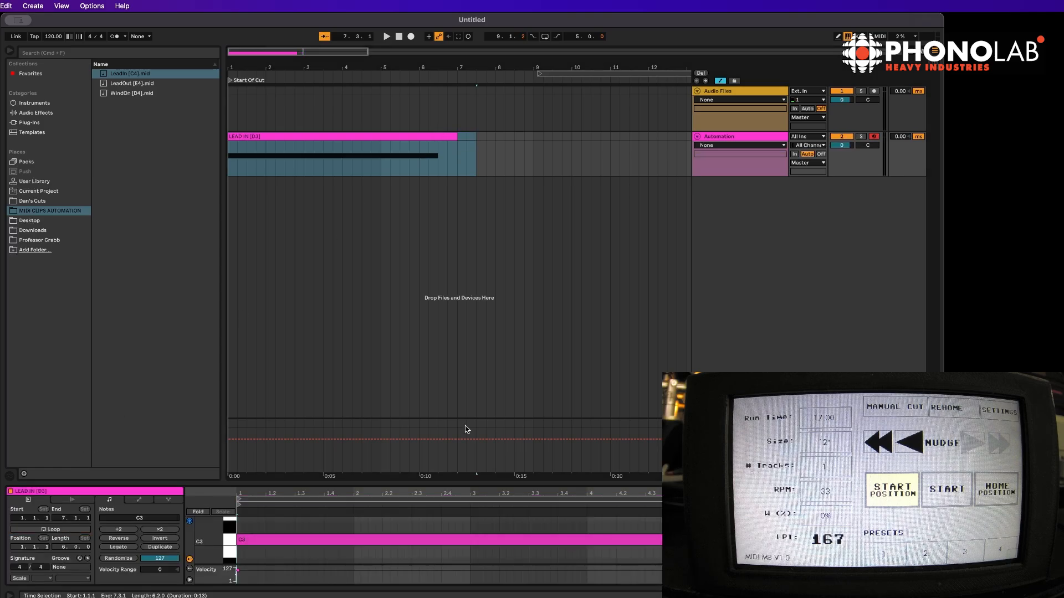
{"action": "mouse_move", "coordinate": [475, 139]}
{"action": "left_mouse_down"}
{"action": "mouse_move", "coordinate": [610, 138]}
{"action": "mouse_move", "coordinate": [373, 140]}
{"action": "mouse_move", "coordinate": [523, 139]}
{"action": "mouse_move", "coordinate": [445, 140]}
{"action": "mouse_move", "coordinate": [460, 139]}
{"action": "left_mouse_up"}
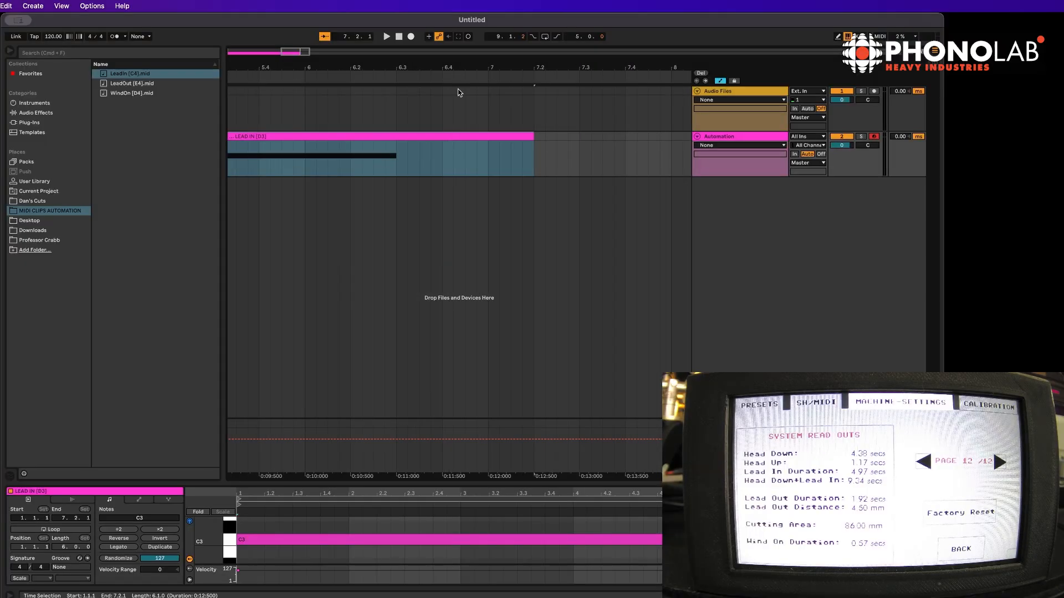
{"action": "left_click_drag", "start_coordinate": [535, 140], "coordinate": [398, 149]}
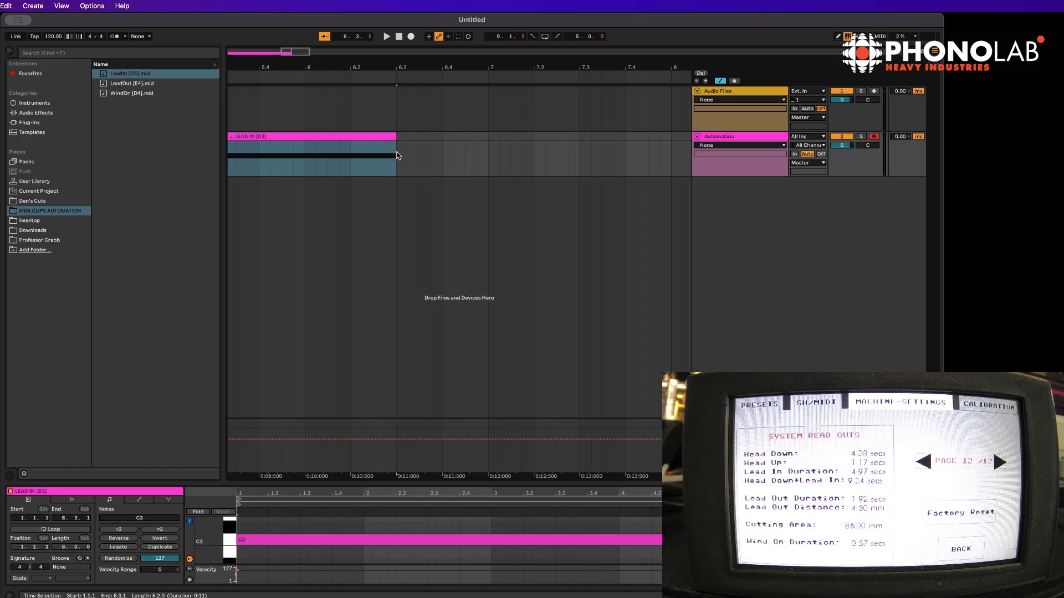
Add a locator at 6.3.1, where the lead-in clip ends, and name it "Audio Start".
{"action": "left_click_drag", "start_coordinate": [389, 63], "coordinate": [301, 100]}
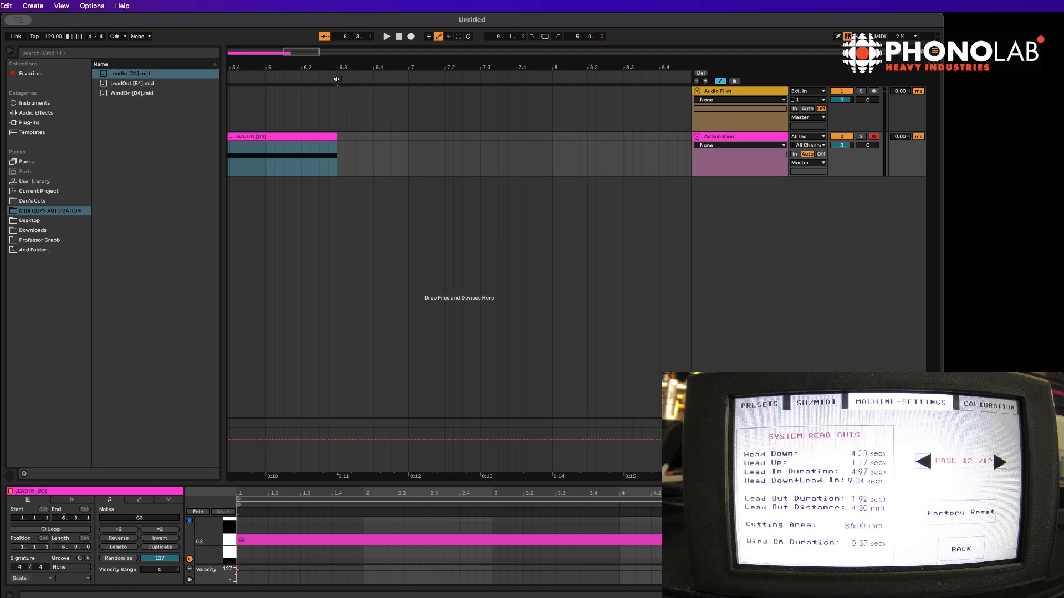
{"action": "right_click", "coordinate": [338, 78]}
{"action": "left_click", "coordinate": [359, 101]}
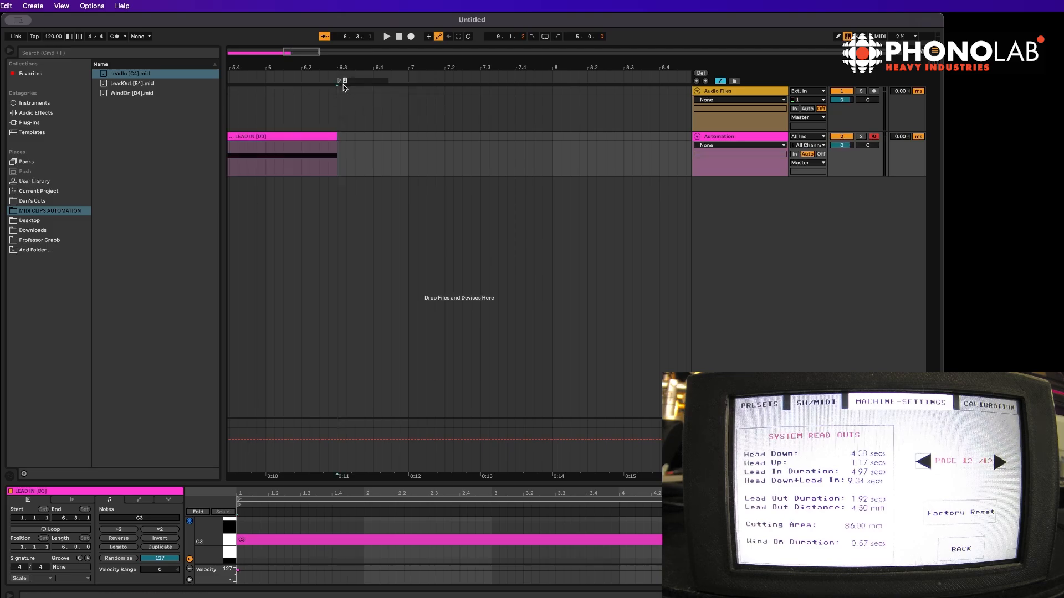
{"action": "right_click", "coordinate": [341, 83]}
{"action": "left_click", "coordinate": [357, 97]}
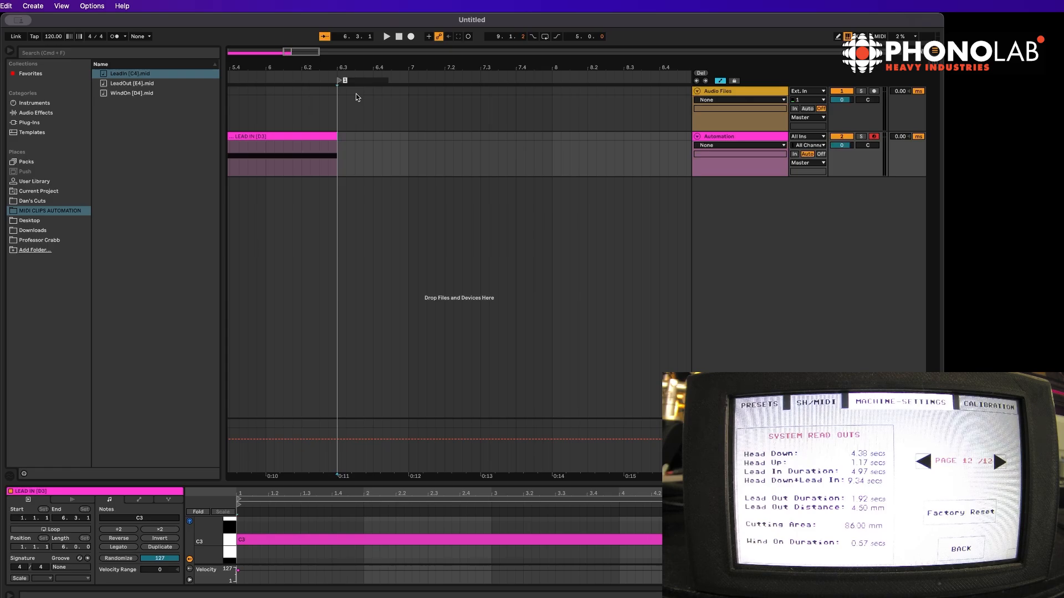
{"action": "type", "text": "Audio Start"}
{"action": "key", "text": "Return"}
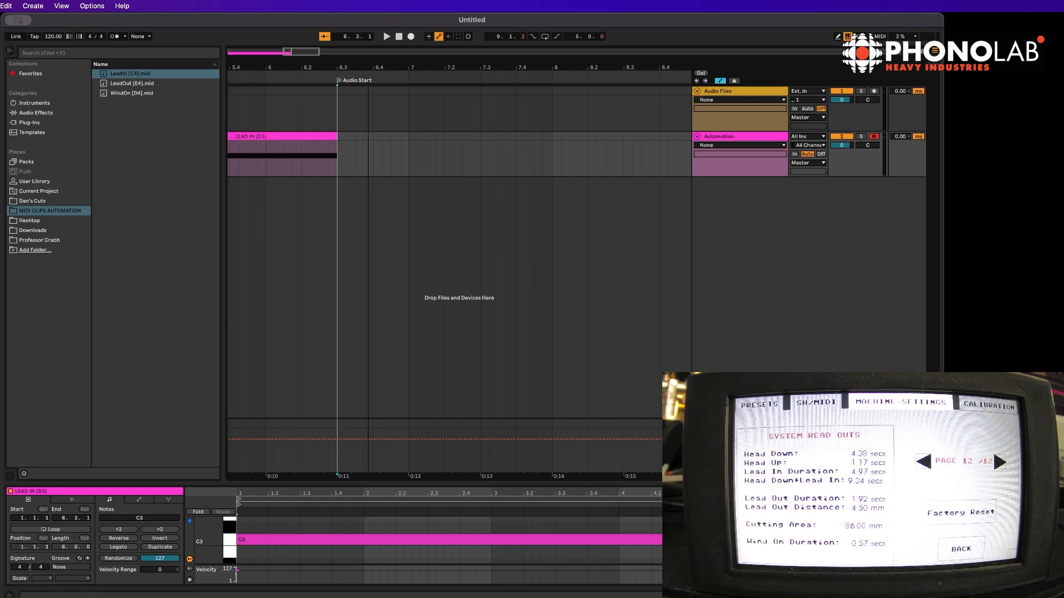
Place the Rise & Shine instrumental WAV from the Gotcha Back Remix folder on the Audio Files track at the Audio Start locator.
{"action": "key", "text": "minus"}
{"action": "key", "text": "minus"}
{"action": "key", "text": "minus"}
{"action": "key", "text": "minus"}
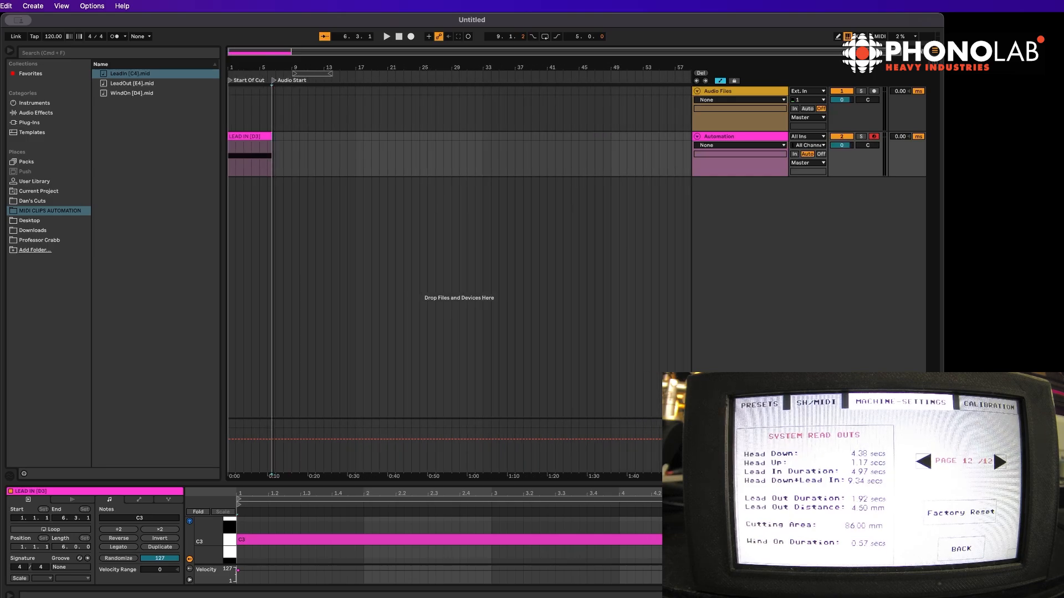
{"action": "left_click", "coordinate": [49, 240]}
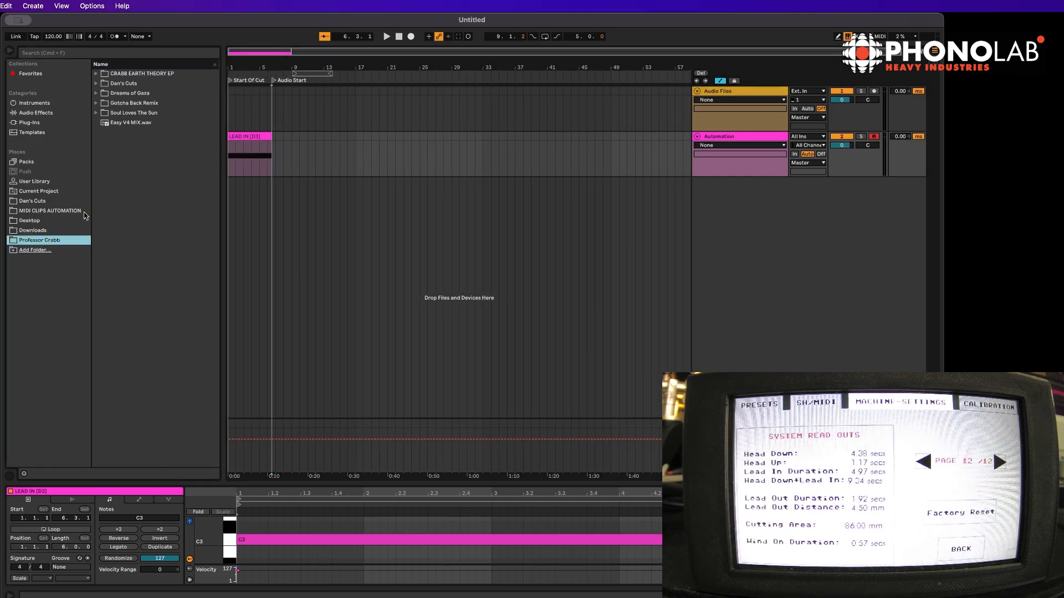
{"action": "left_click", "coordinate": [97, 104]}
{"action": "left_click_drag", "start_coordinate": [153, 123], "coordinate": [272, 121]}
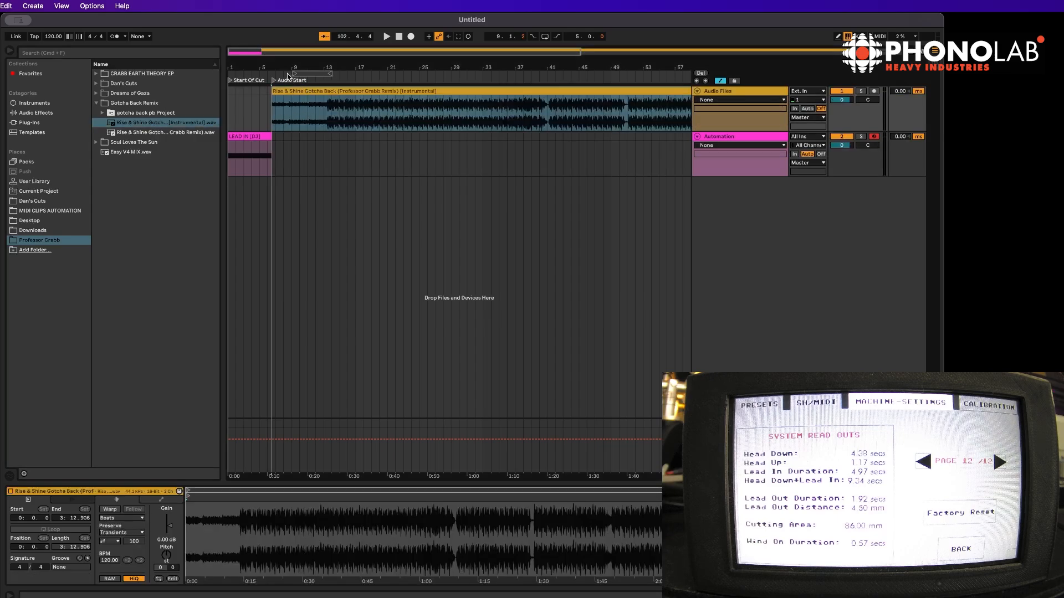
Place WindOn [D4].mid on the Automation track directly after the first song's end and trim the clip's end to 104.1.1.
{"action": "left_click_drag", "start_coordinate": [276, 67], "coordinate": [675, 133]}
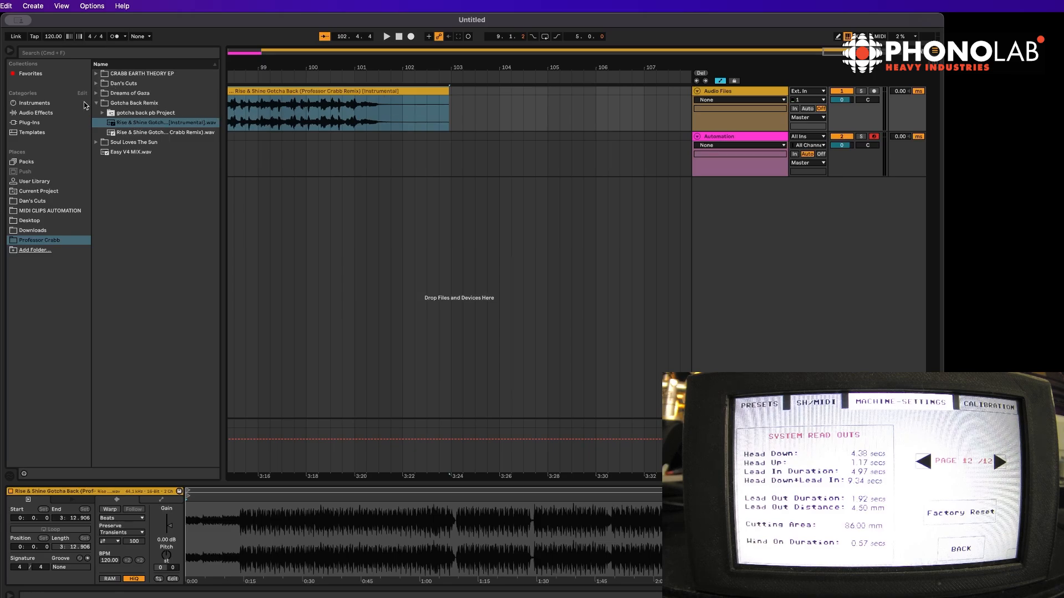
{"action": "left_click", "coordinate": [44, 213]}
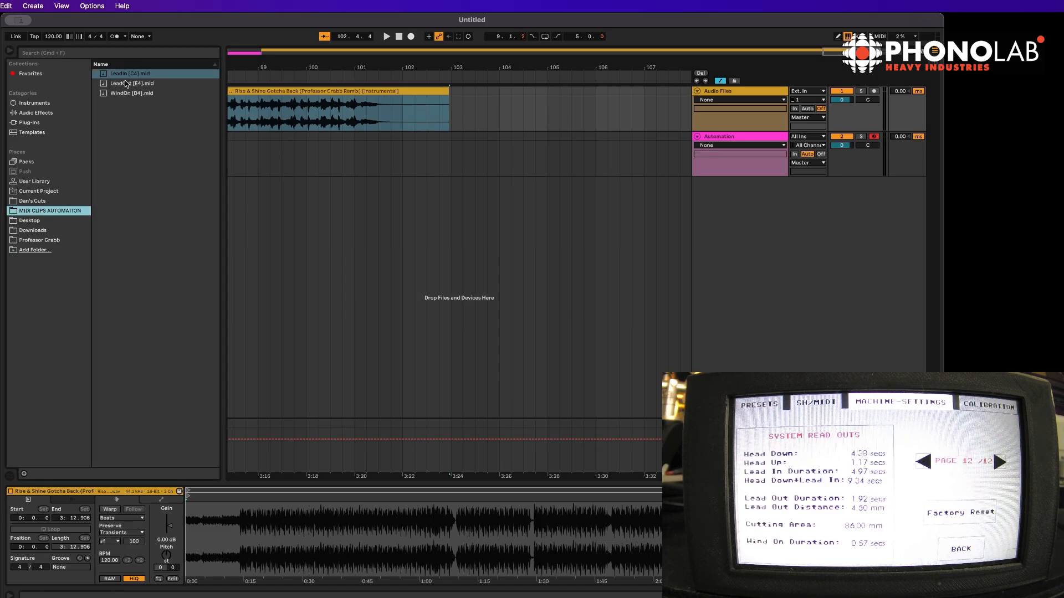
{"action": "left_click_drag", "start_coordinate": [123, 95], "coordinate": [418, 158]}
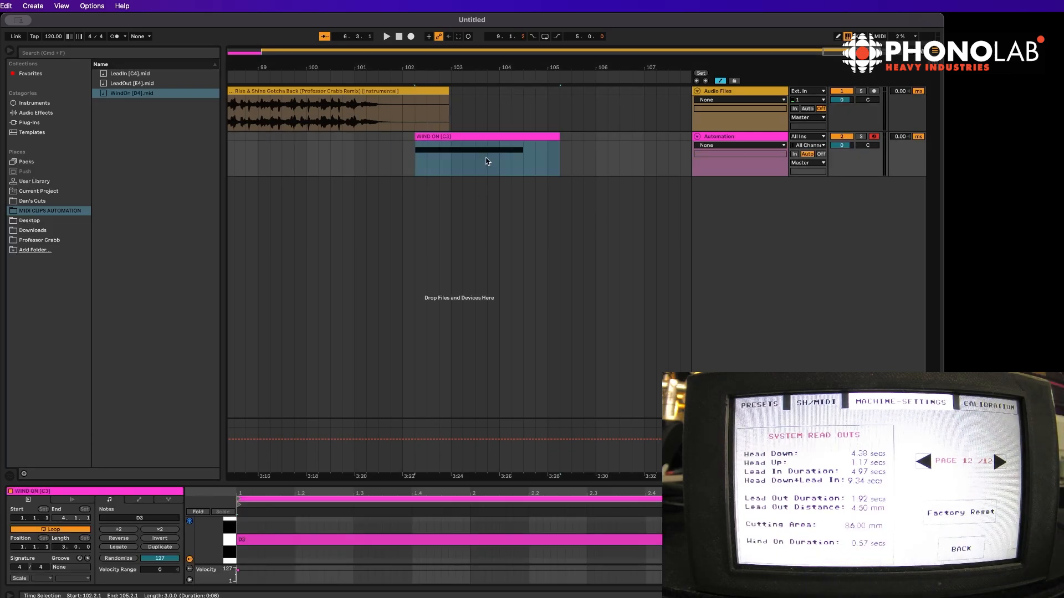
{"action": "left_click_drag", "start_coordinate": [520, 138], "coordinate": [443, 138]}
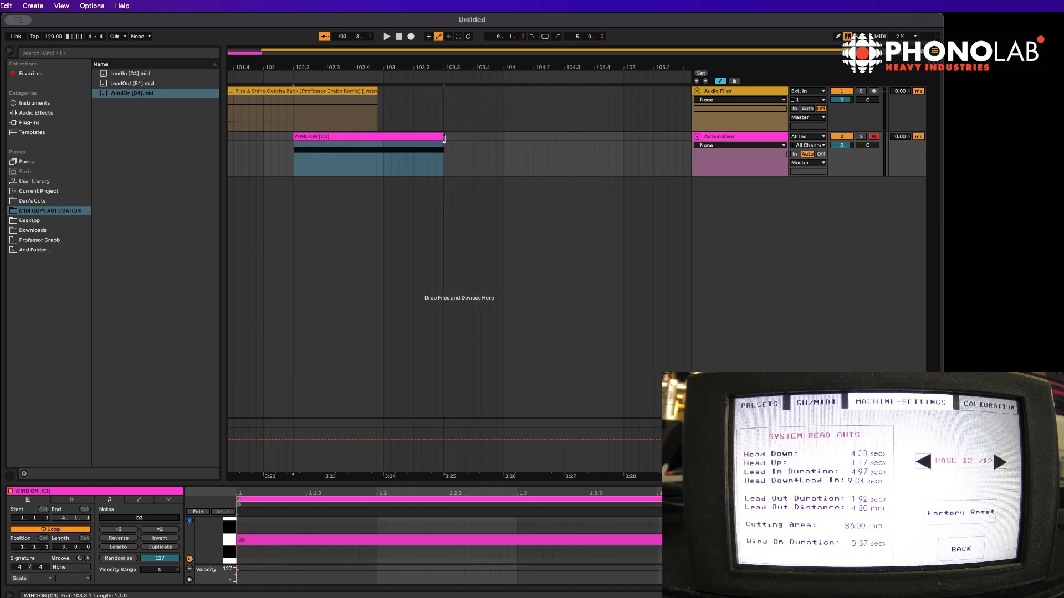
{"action": "left_click_drag", "start_coordinate": [372, 137], "coordinate": [455, 140]}
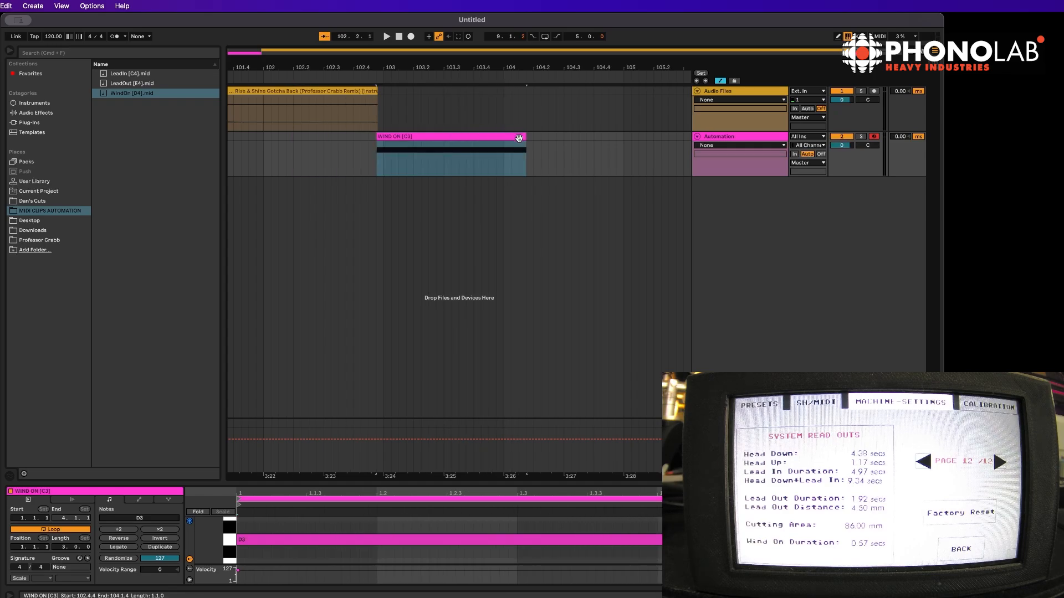
{"action": "left_click_drag", "start_coordinate": [525, 137], "coordinate": [499, 135]}
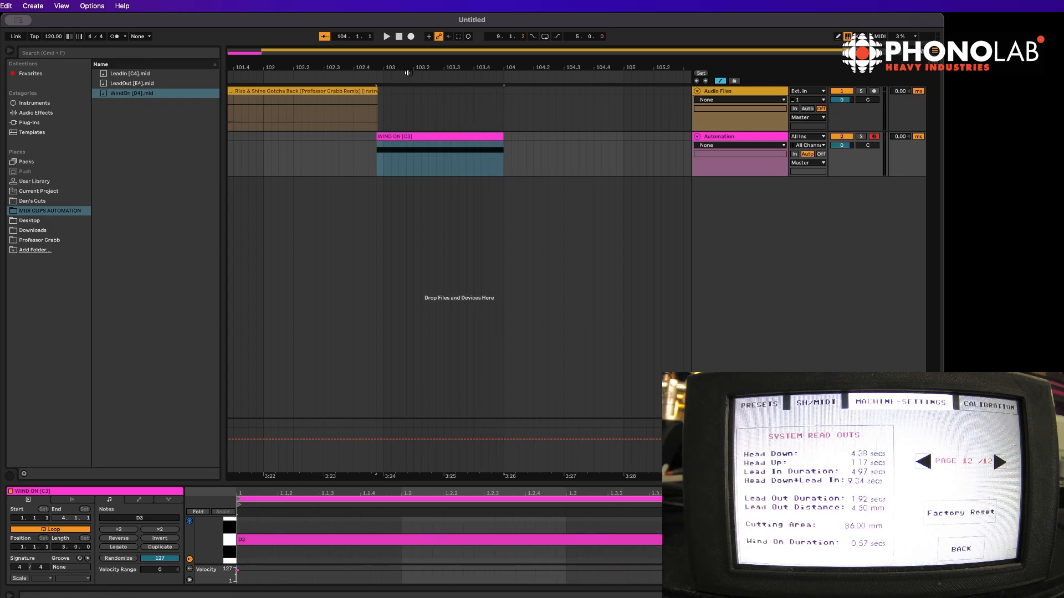
Place a second copy of the Rise & Shine instrumental on the Audio Files track, starting where the wind-on clip ends.
{"action": "left_click_drag", "start_coordinate": [404, 66], "coordinate": [628, 36]}
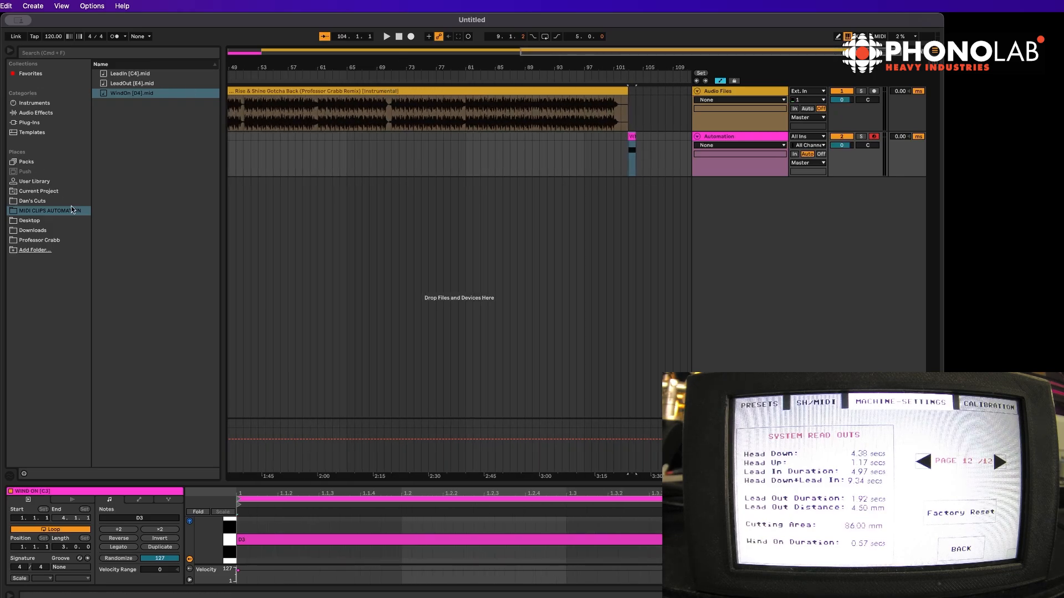
{"action": "left_click", "coordinate": [53, 240]}
{"action": "left_click_drag", "start_coordinate": [127, 126], "coordinate": [637, 108]}
Place LeadOut [E4].mid on the Automation track at 200.3, just after the second song's end.
{"action": "left_click_drag", "start_coordinate": [637, 61], "coordinate": [354, 102]}
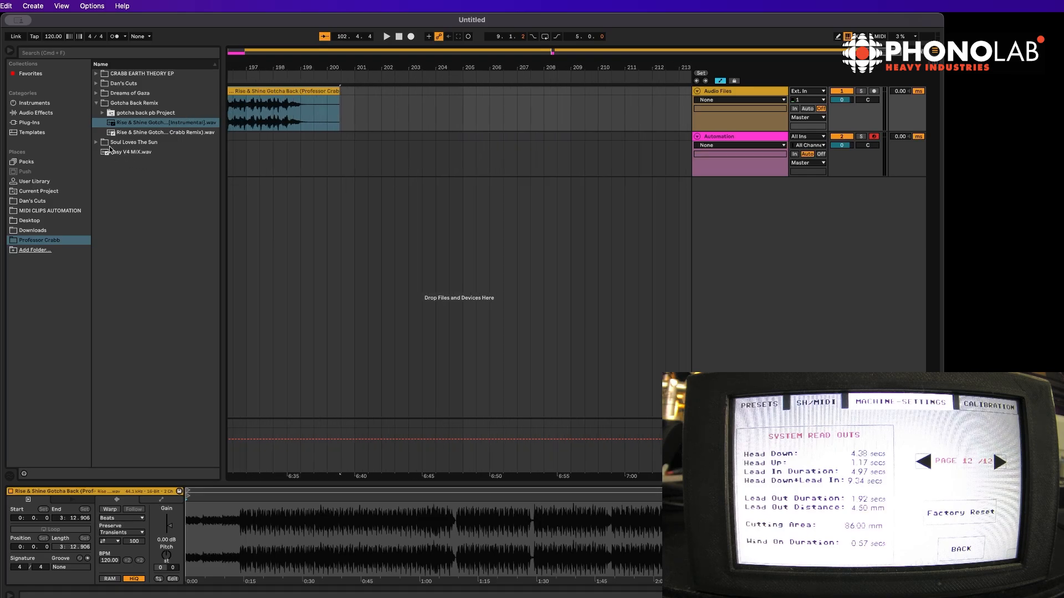
{"action": "left_click", "coordinate": [50, 210]}
{"action": "left_click_drag", "start_coordinate": [134, 89], "coordinate": [346, 150]}
{"action": "left_click_drag", "start_coordinate": [343, 66], "coordinate": [341, 104]}
{"action": "left_click_drag", "start_coordinate": [318, 65], "coordinate": [318, 89]}
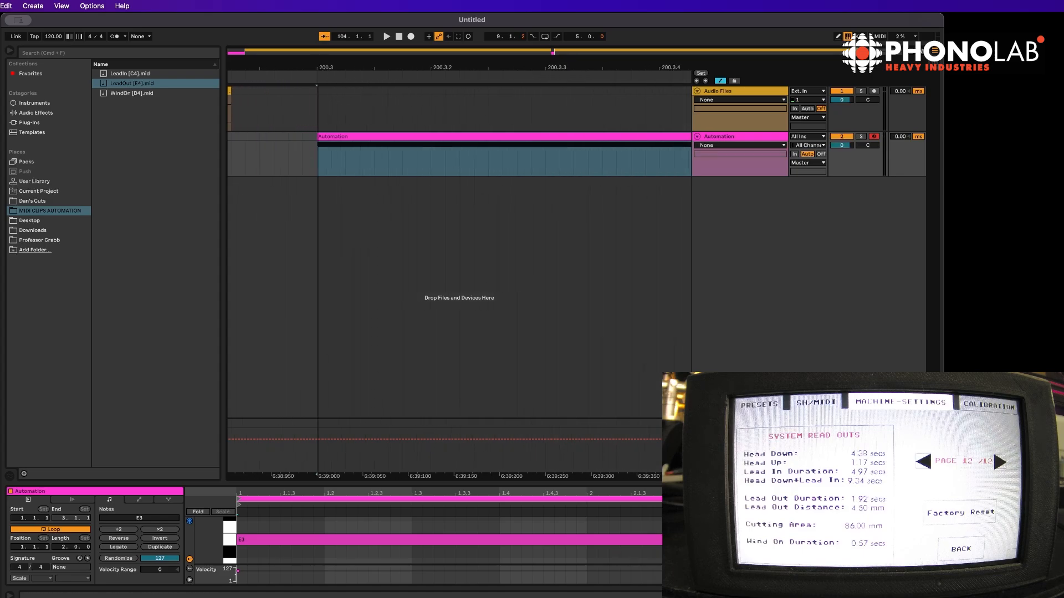
{"action": "double_click", "coordinate": [328, 67]}
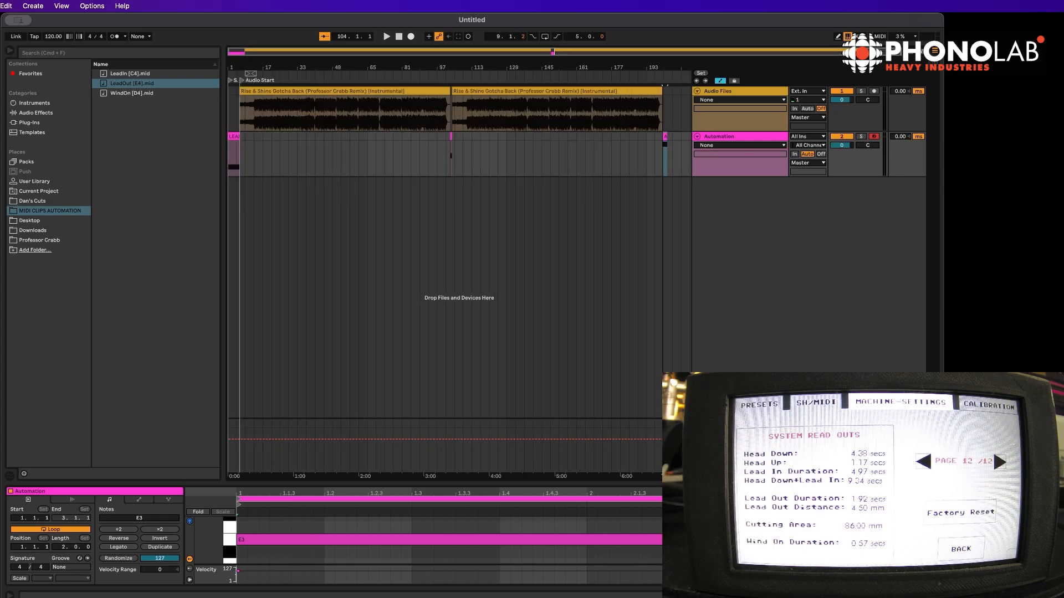
Test the automated cut by playing from the start, skipping ahead to the wind-on and lead-out clips, and stopping after the lead-out.
{"action": "left_click", "coordinate": [399, 37]}
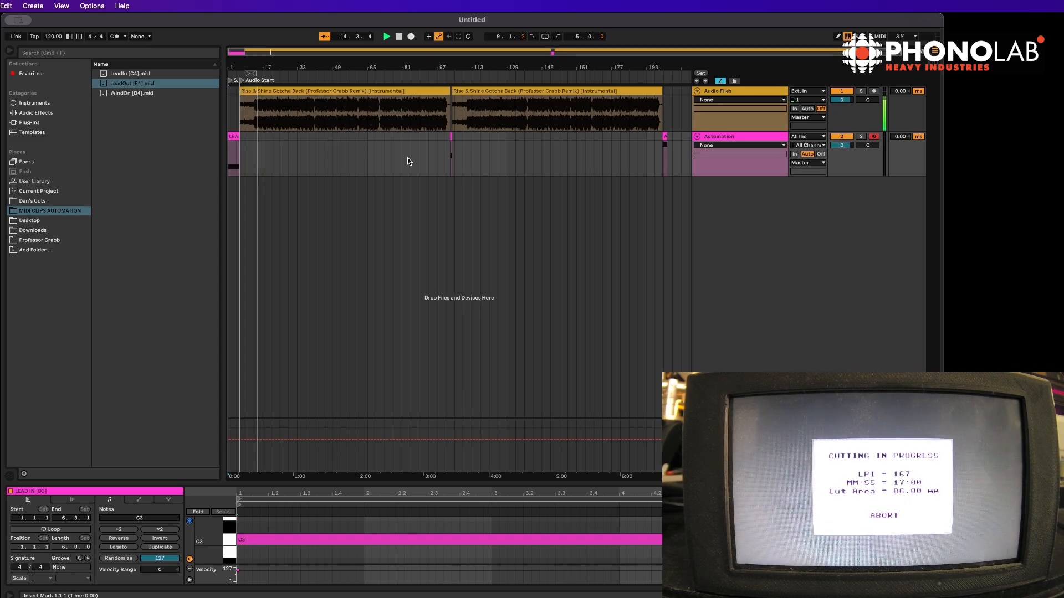
{"action": "left_click", "coordinate": [444, 73]}
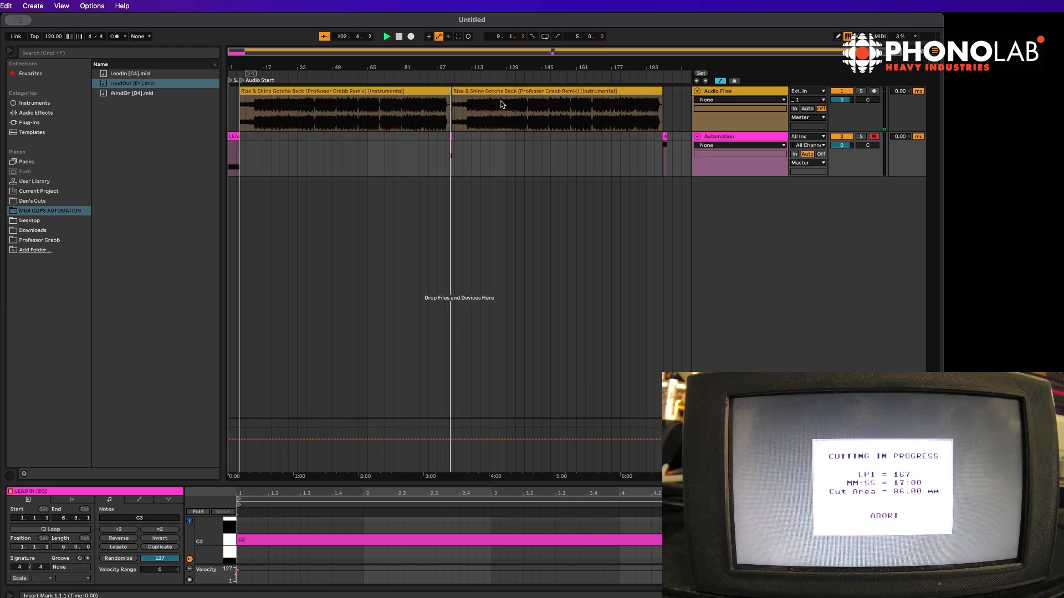
{"action": "left_click", "coordinate": [660, 74]}
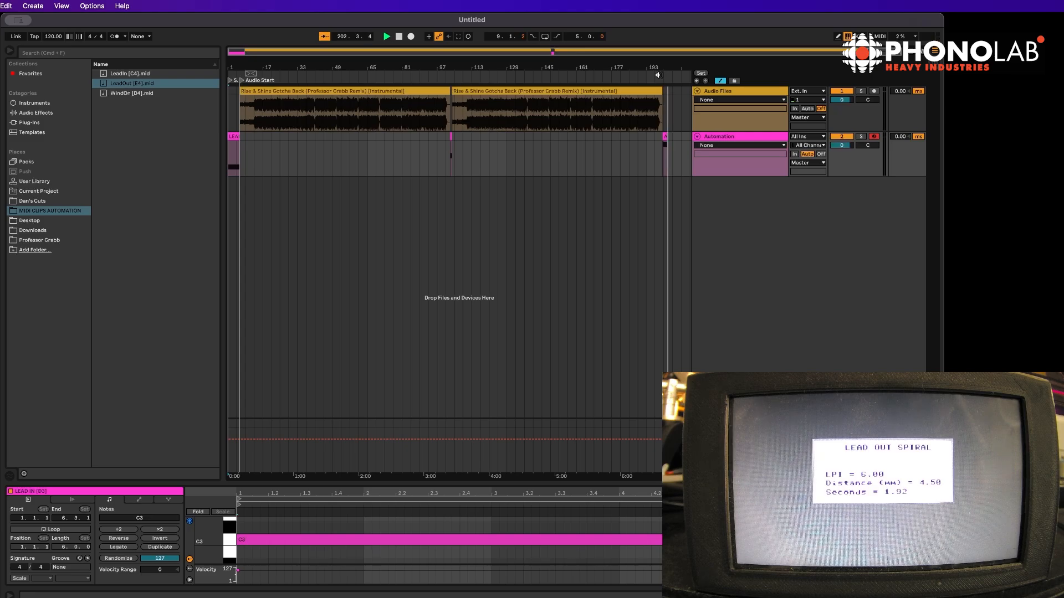
{"action": "key", "text": "space"}
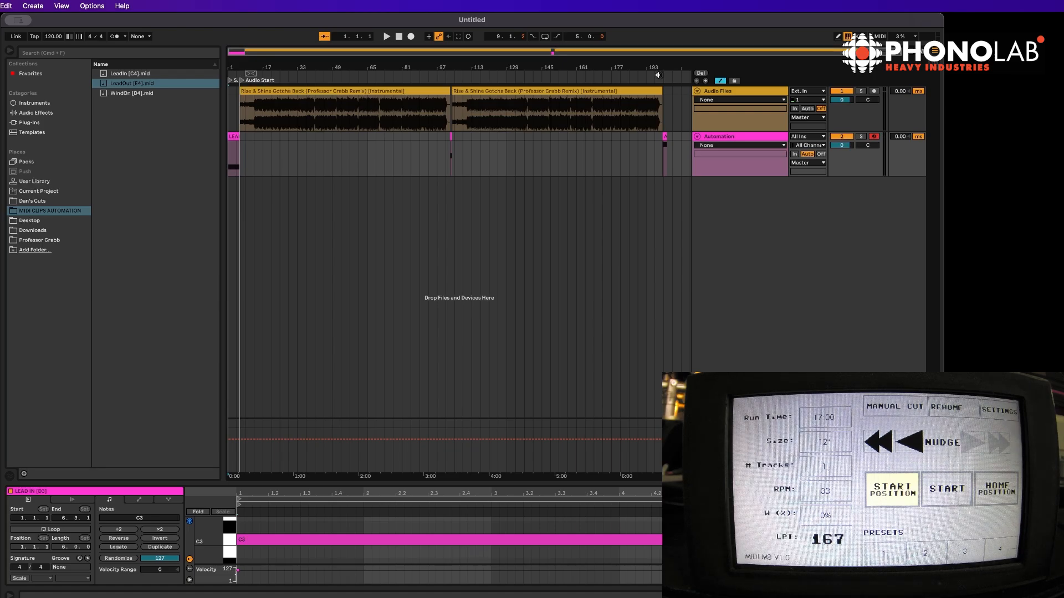
{"action": "left_click_drag", "start_coordinate": [229, 68], "coordinate": [228, 66]}
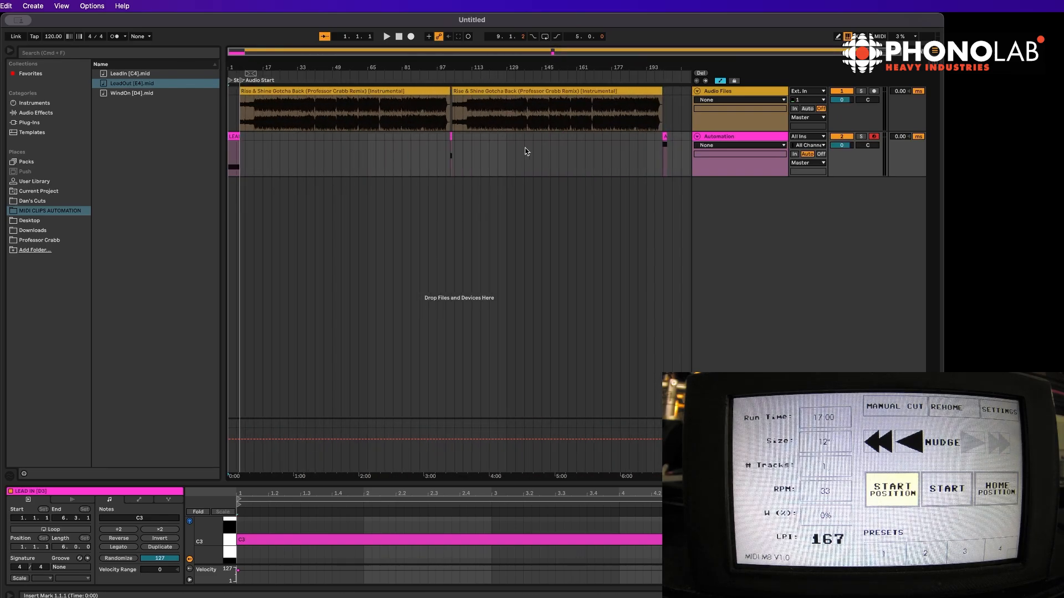